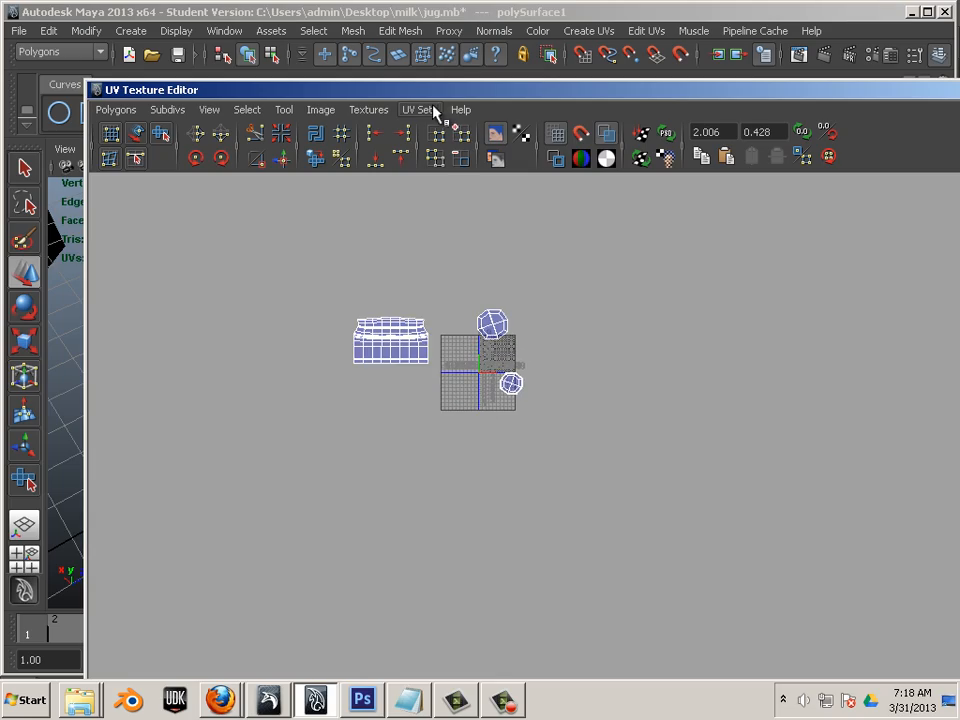
- Combine the jug body, handle and lid meshes into a single object
drag(407, 86, 635, 52)
alt+drag(296, 360, 186, 364)
alt+middle_drag(186, 364, 216, 356)
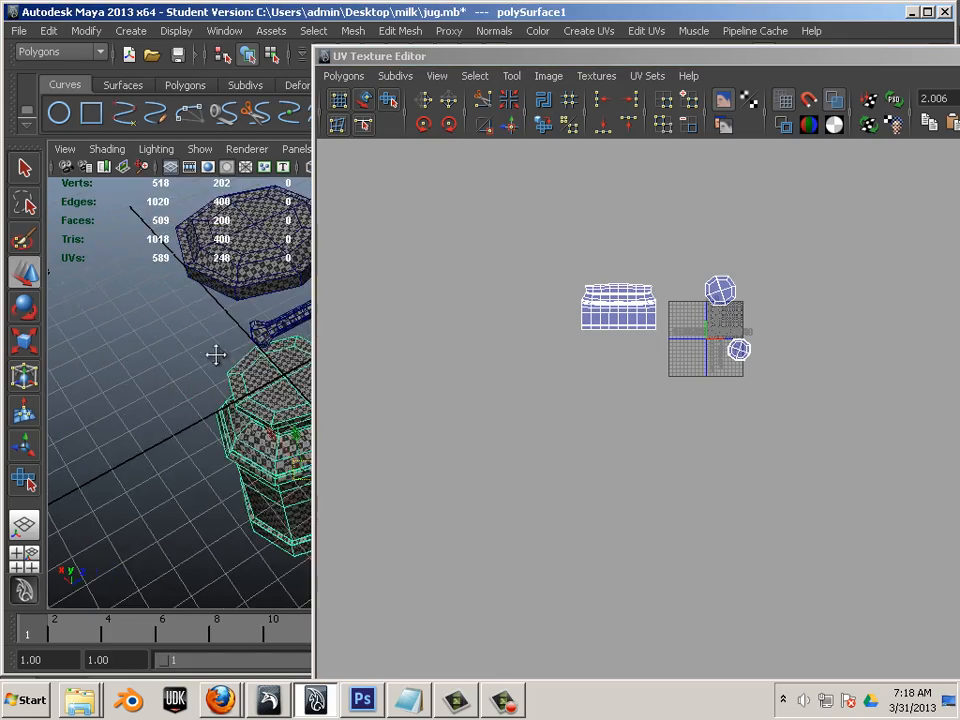
mouse_move(216, 356)
alt+mouse_down()
mouse_move(212, 263)
mouse_move(242, 310)
mouse_move(231, 369)
alt+mouse_up()
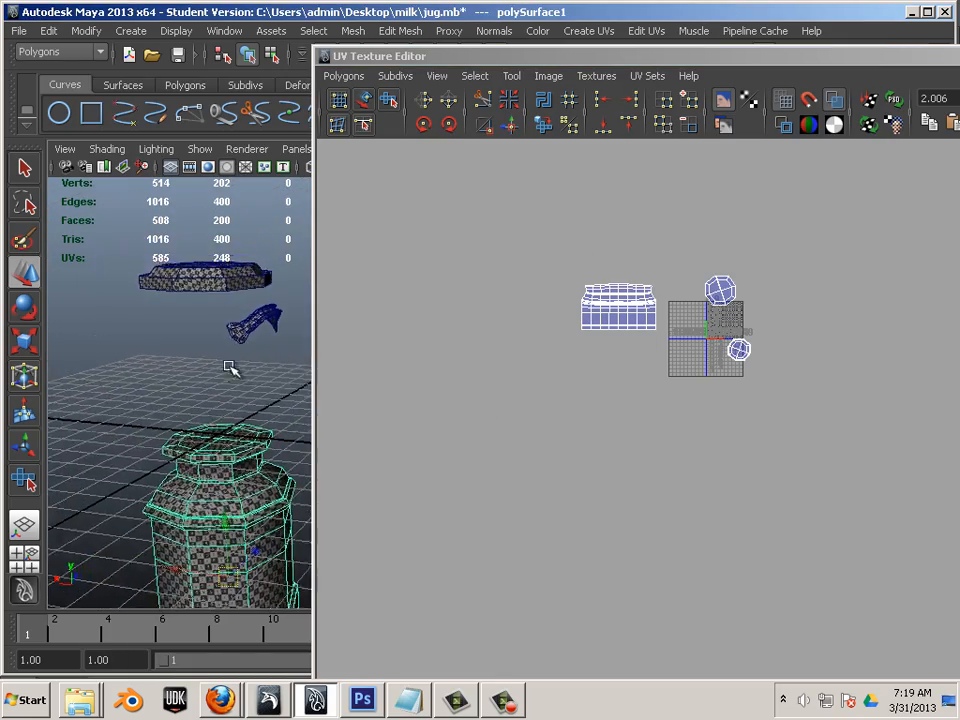
alt+middle_drag(270, 384, 259, 359)
alt+drag(259, 359, 222, 397)
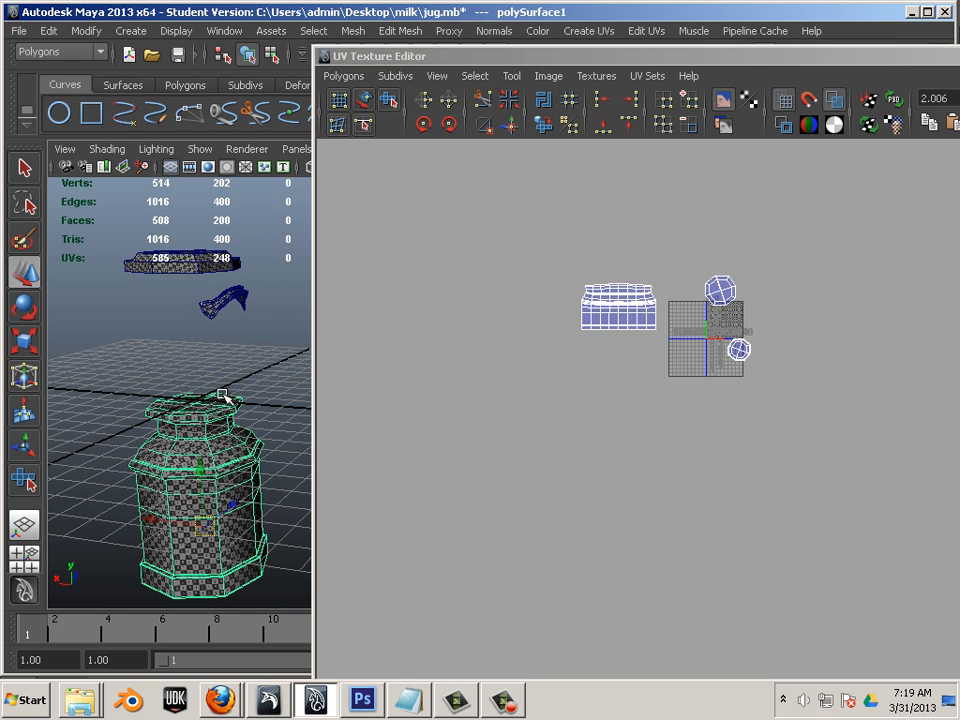
click(236, 297)
click(182, 262)
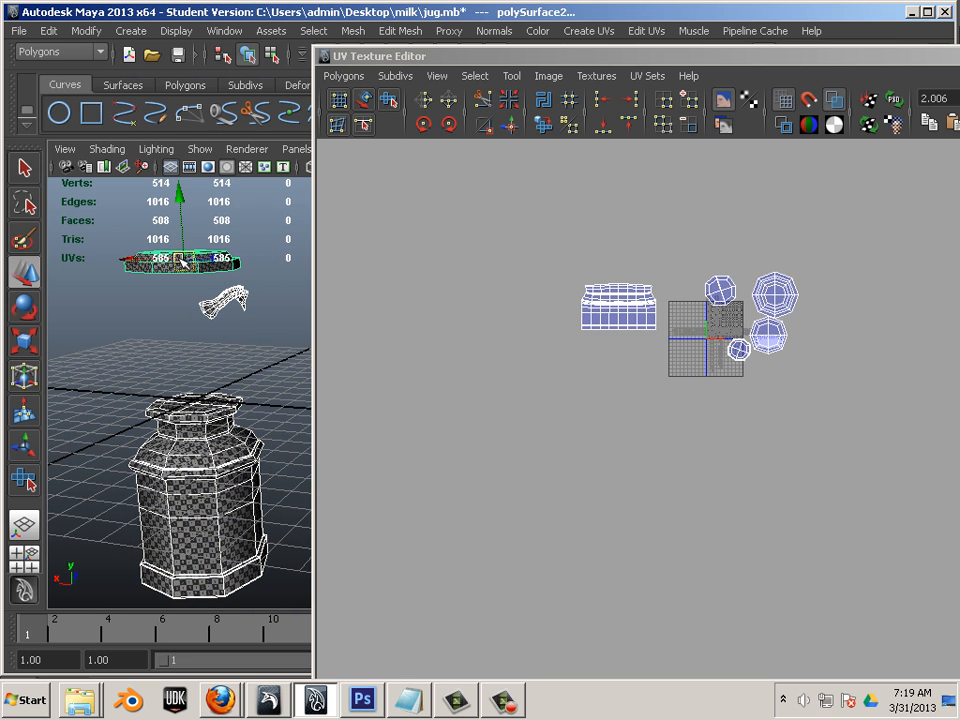
click(352, 32)
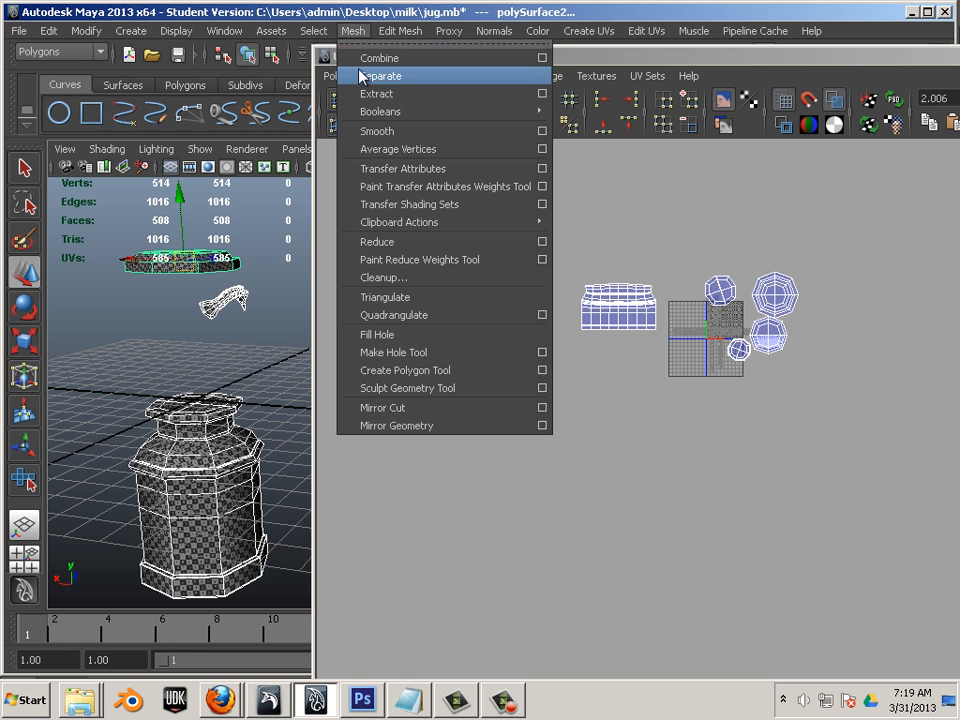
click(366, 58)
- Switch to UV selection and move the lid underside's UV shell off the overlapping handle shell, to the lower part of the UV grid
scroll(761, 400, up, 3)
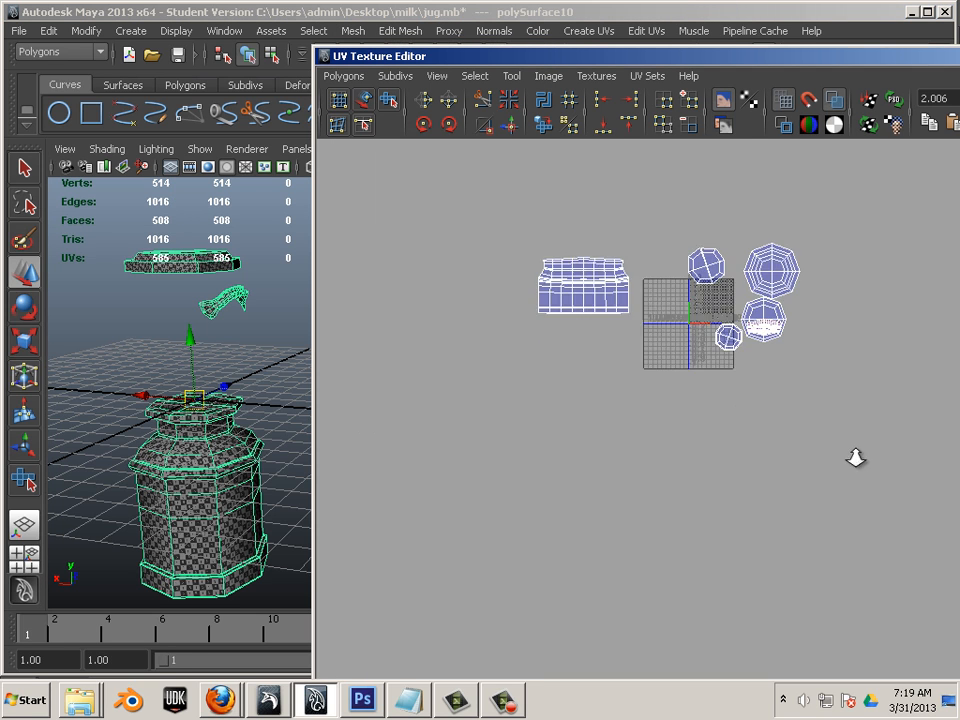
alt+middle_drag(691, 376, 614, 525)
alt+right_drag(614, 525, 955, 605)
alt+middle_drag(696, 524, 814, 446)
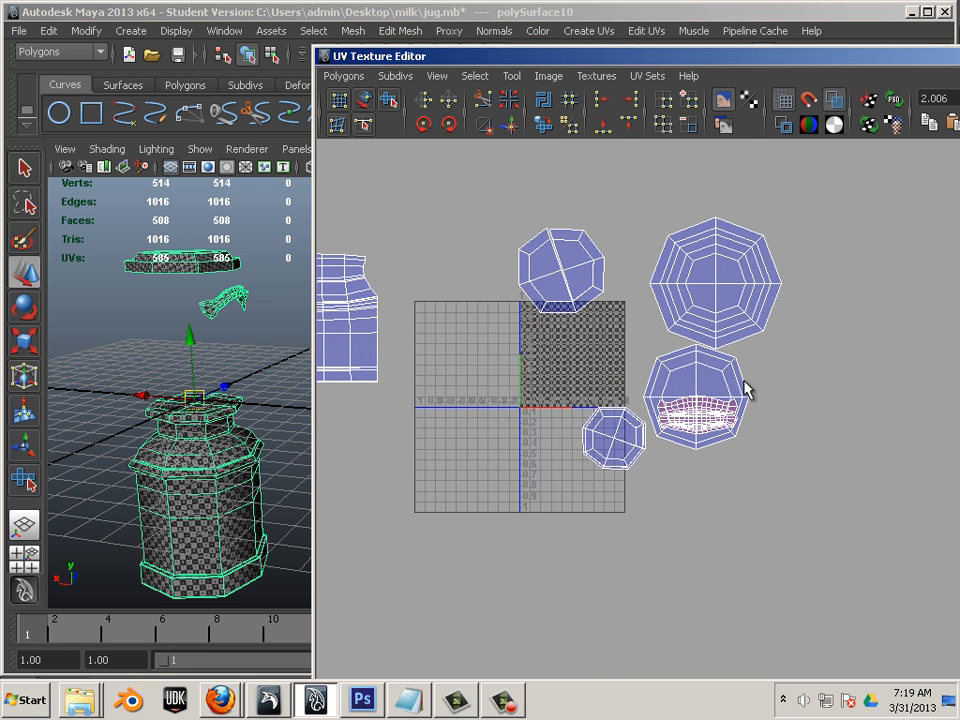
right_drag(755, 373, 770, 360)
drag(769, 357, 684, 372)
ctrl+right_drag(727, 372, 763, 360)
drag(703, 408, 473, 527)
click(780, 393)
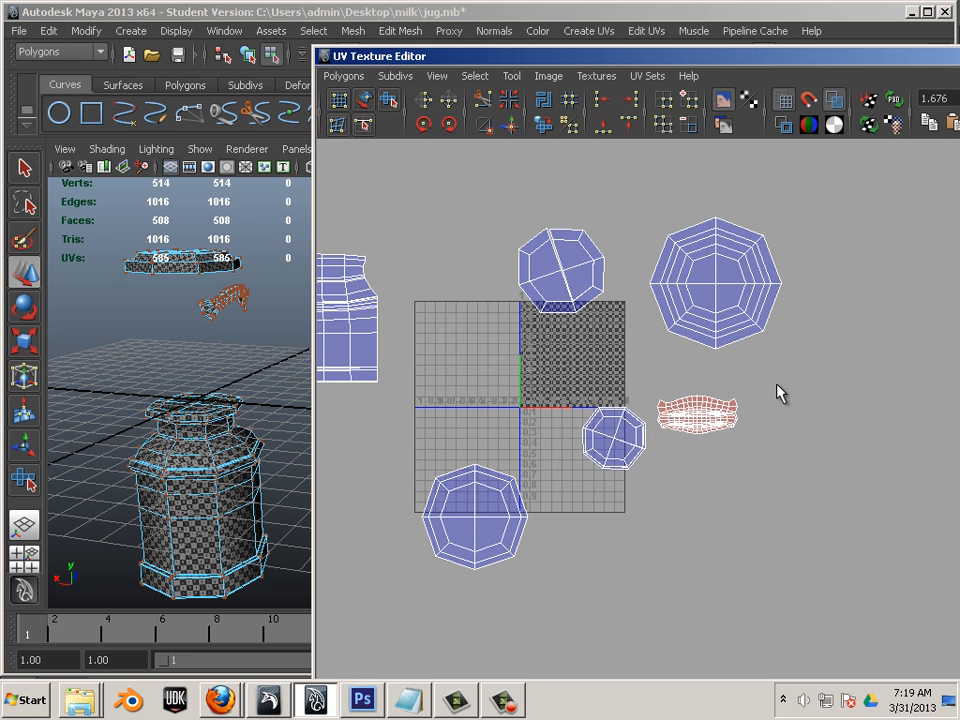
- Select the whole handle UV shell, flip it in the V direction, and clear the selection
drag(655, 457, 660, 467)
scroll(629, 477, up, 3)
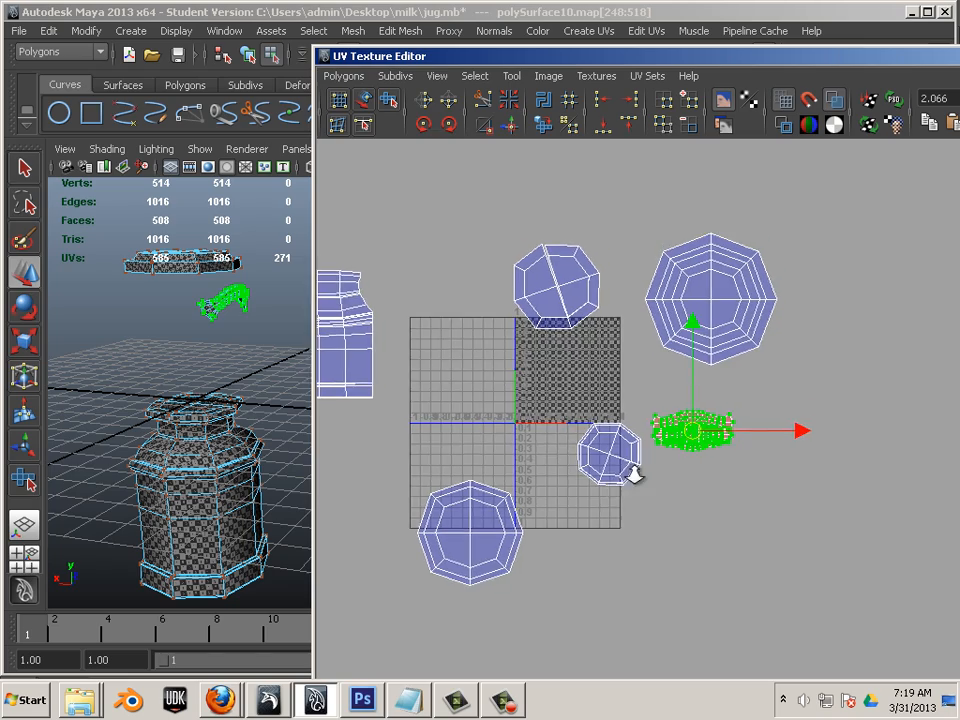
click(447, 101)
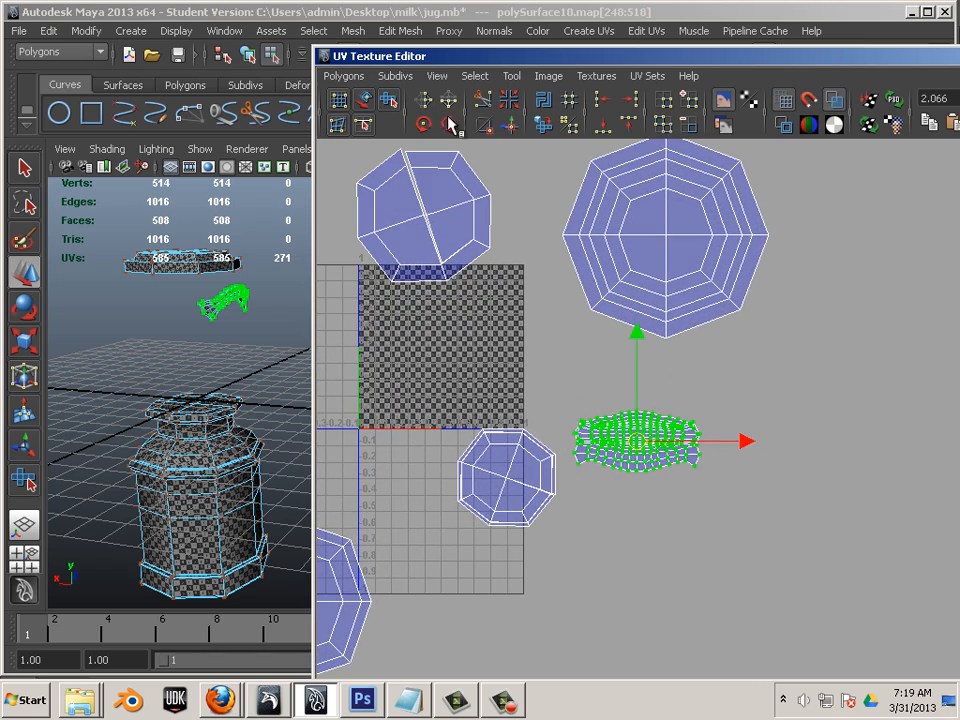
click(563, 391)
alt+right_drag(626, 495, 422, 465)
alt+middle_drag(418, 464, 598, 435)
alt+right_drag(592, 432, 529, 418)
alt+middle_drag(529, 418, 492, 442)
alt+right_drag(263, 383, 340, 362)
alt+middle_drag(449, 373, 604, 408)
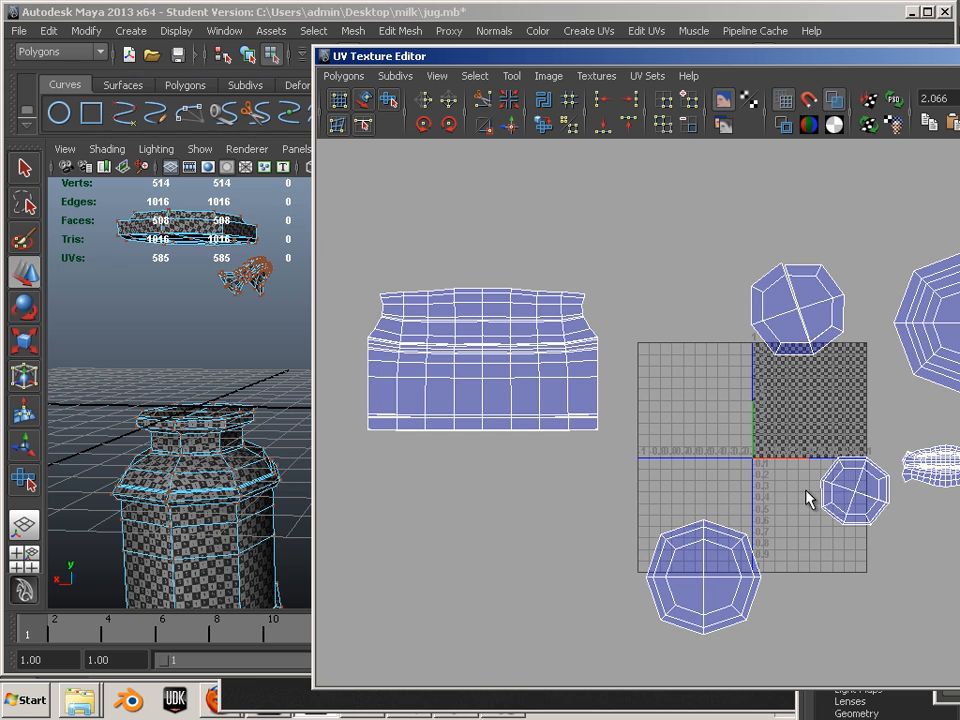
- Move the lid underside's and lid top's UV shells side by side above the jug body's shell
drag(793, 670, 793, 670)
drag(703, 579, 537, 225)
alt+middle_drag(857, 327, 700, 378)
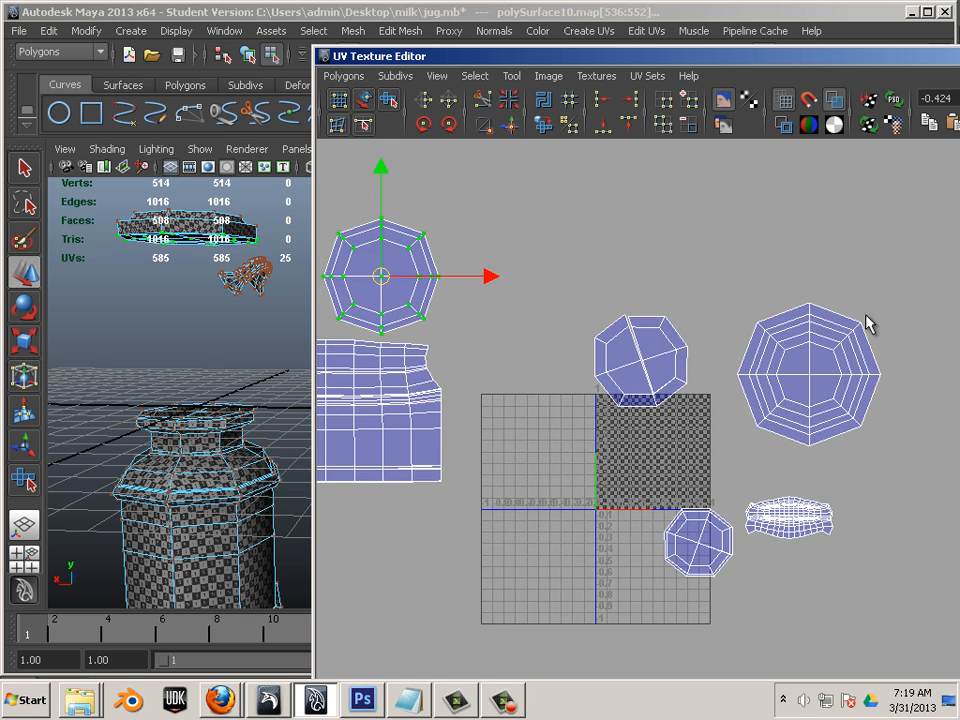
drag(752, 456, 753, 457)
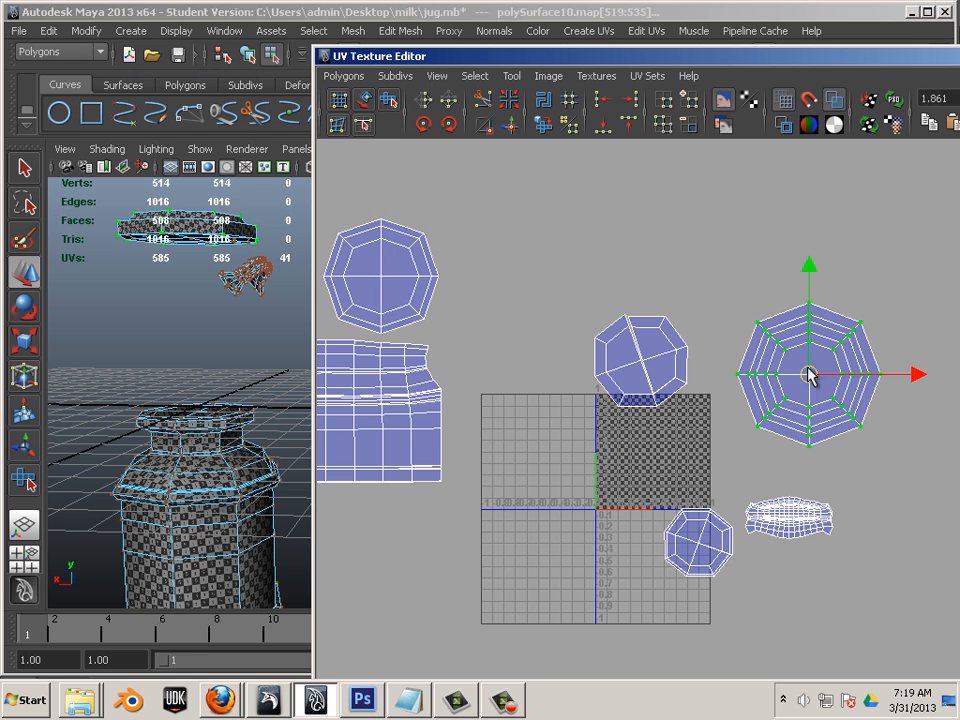
drag(808, 374, 480, 154)
alt+middle_drag(476, 160, 654, 253)
drag(654, 253, 341, 304)
alt+middle_drag(557, 442, 601, 440)
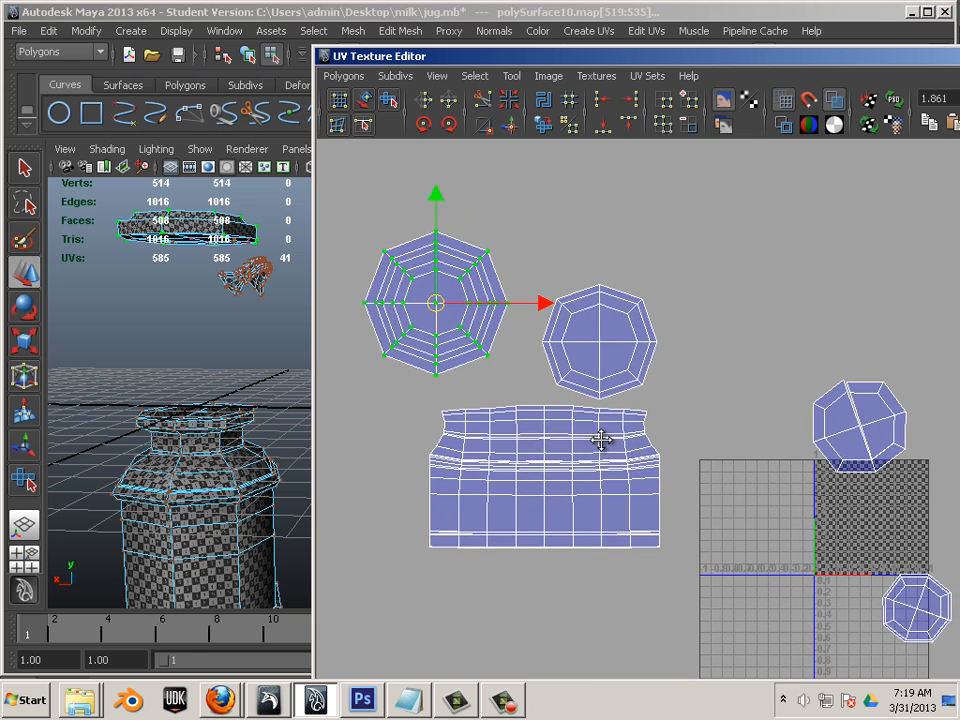
drag(433, 305, 437, 302)
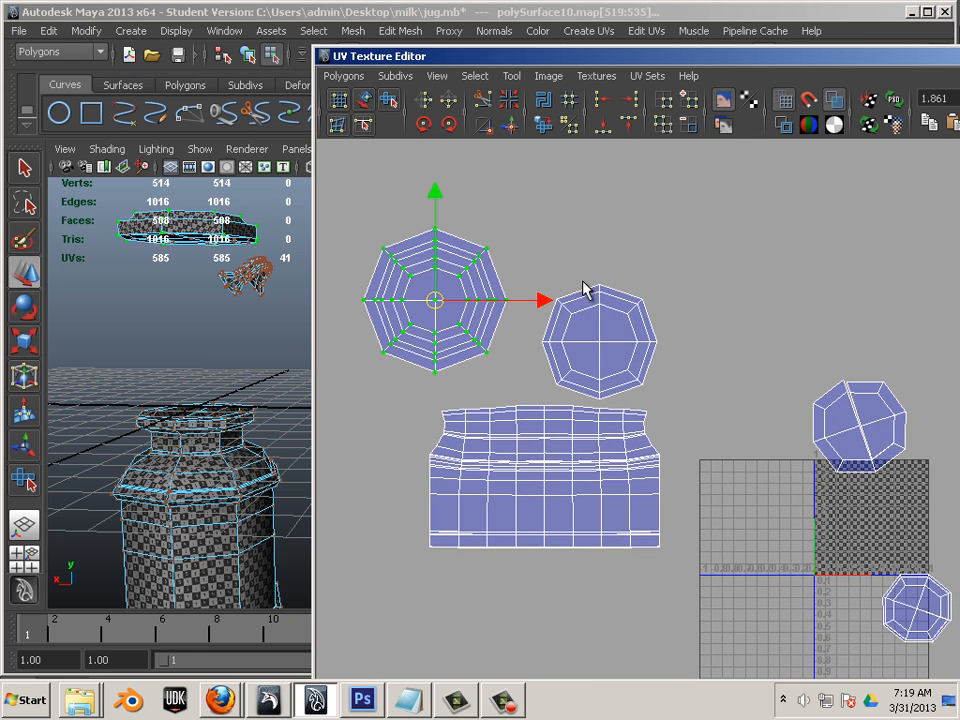
- Reposition the lid underside's UV shell directly above the lid top's shell
drag(540, 388, 541, 389)
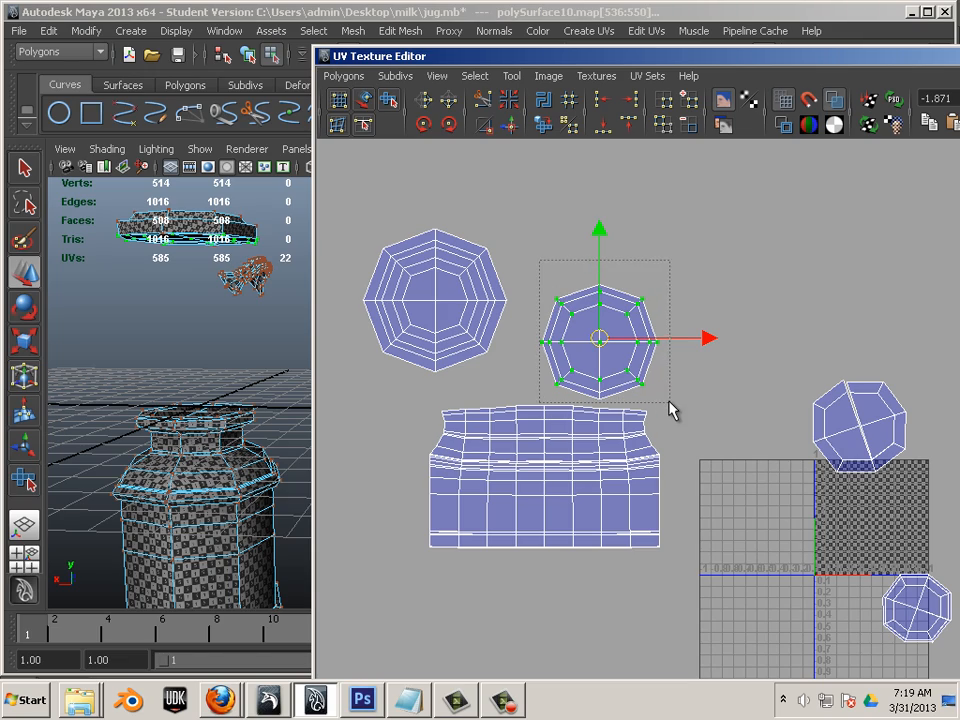
drag(600, 343, 636, 328)
alt+drag(184, 392, 202, 284)
mouse_move(631, 330)
mouse_down()
mouse_move(657, 323)
mouse_move(631, 331)
mouse_up()
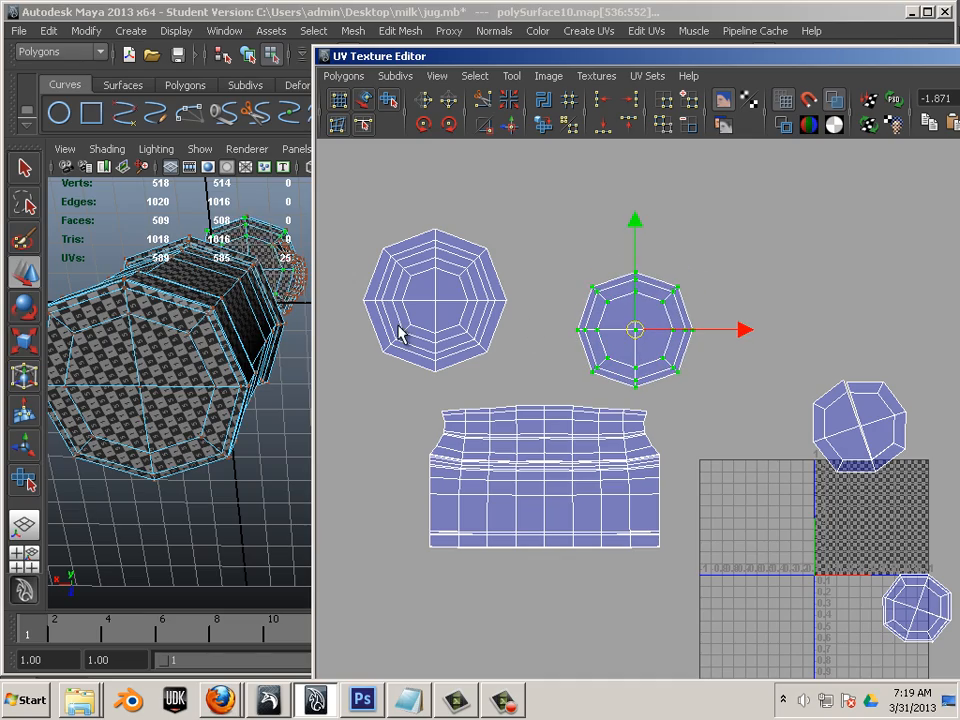
alt+drag(228, 316, 212, 455)
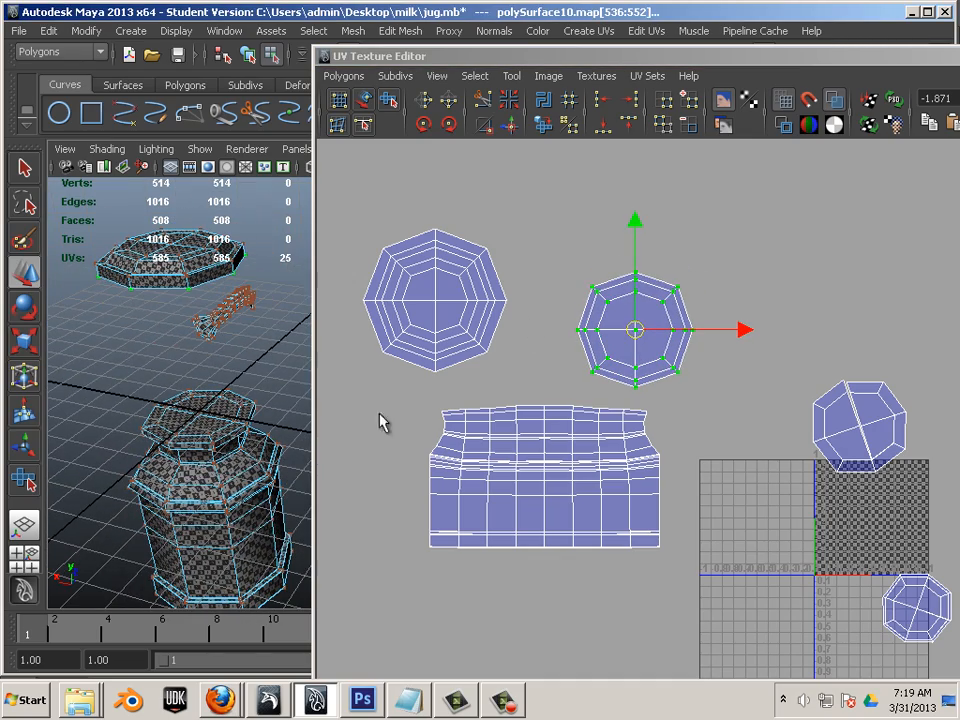
click(643, 322)
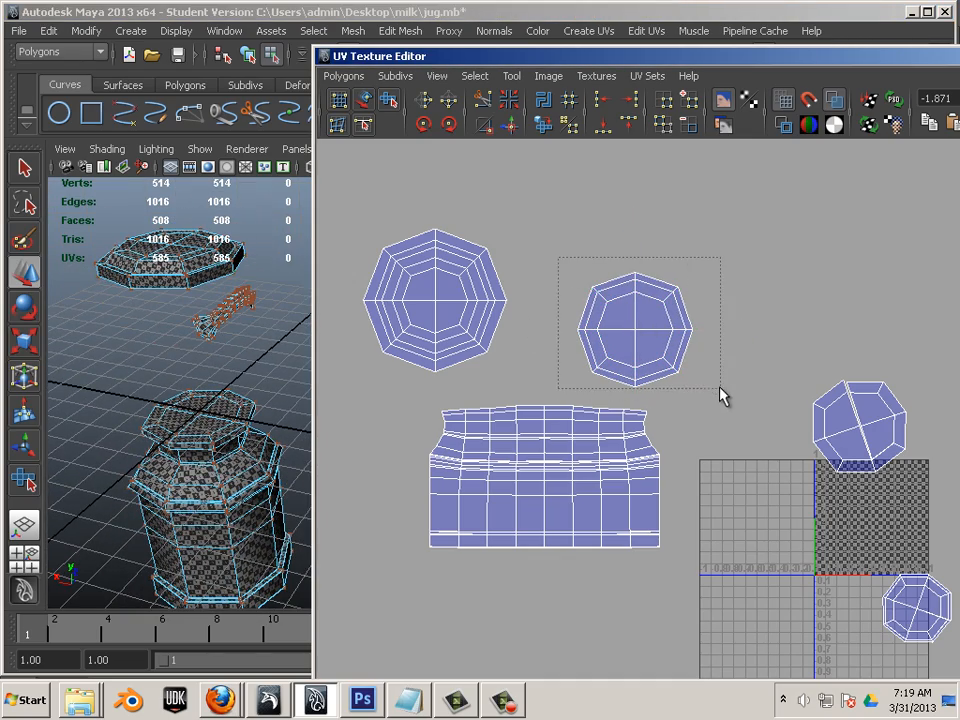
drag(720, 389, 720, 389)
mouse_move(634, 332)
mouse_down()
mouse_move(536, 178)
mouse_move(482, 176)
mouse_up()
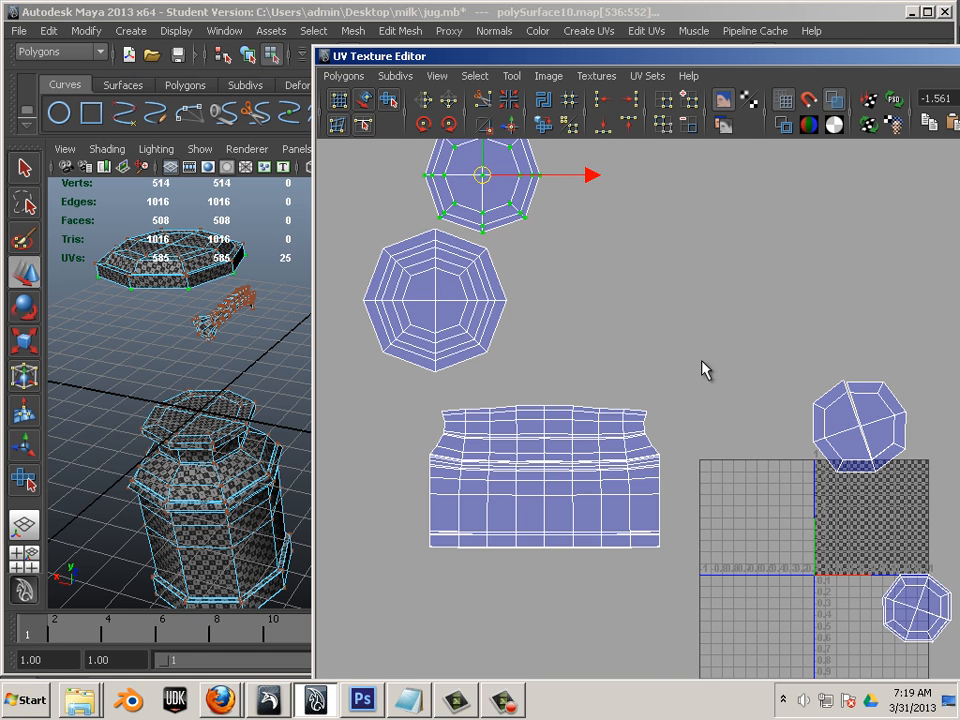
- Move the split jug-top UV shell slightly closer to the jug body's shell
alt+middle_drag(703, 370, 568, 375)
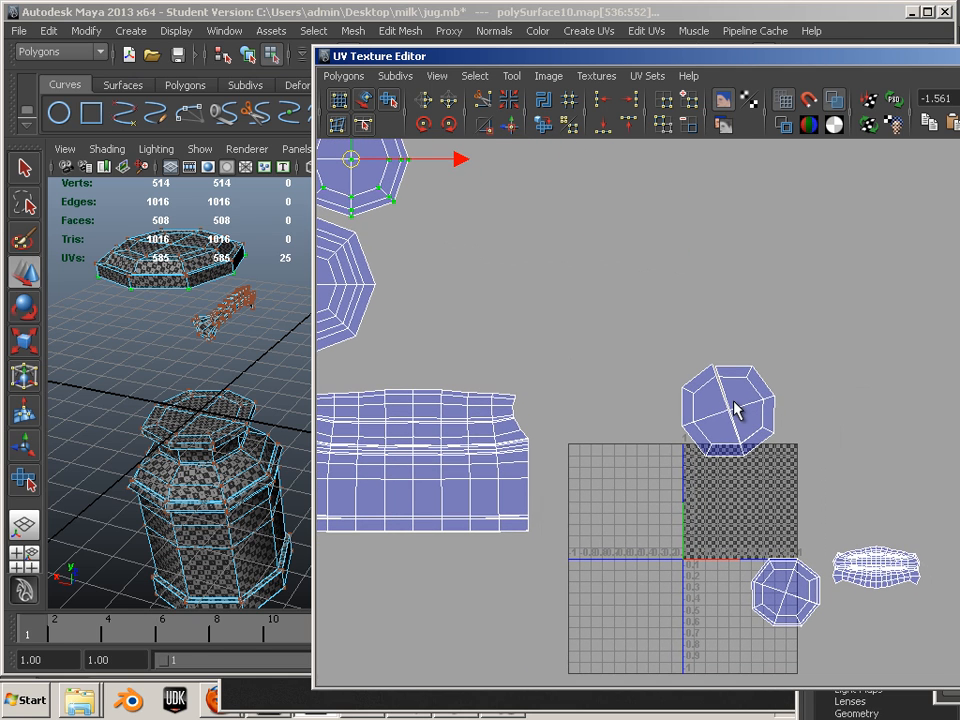
drag(803, 470, 803, 470)
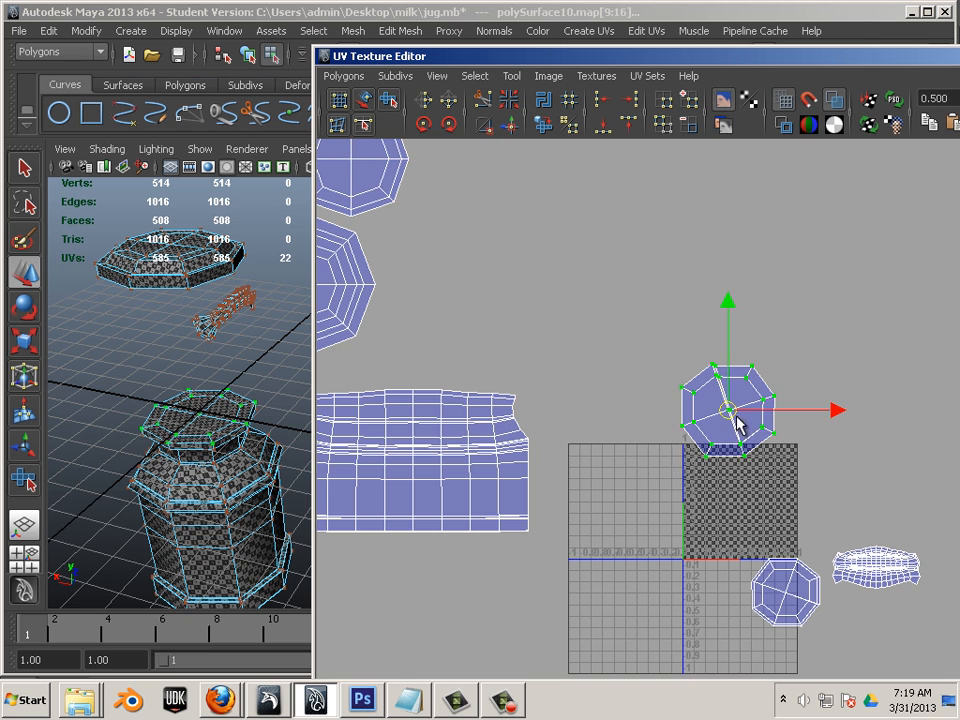
drag(735, 416, 698, 410)
alt+middle_drag(620, 496, 638, 464)
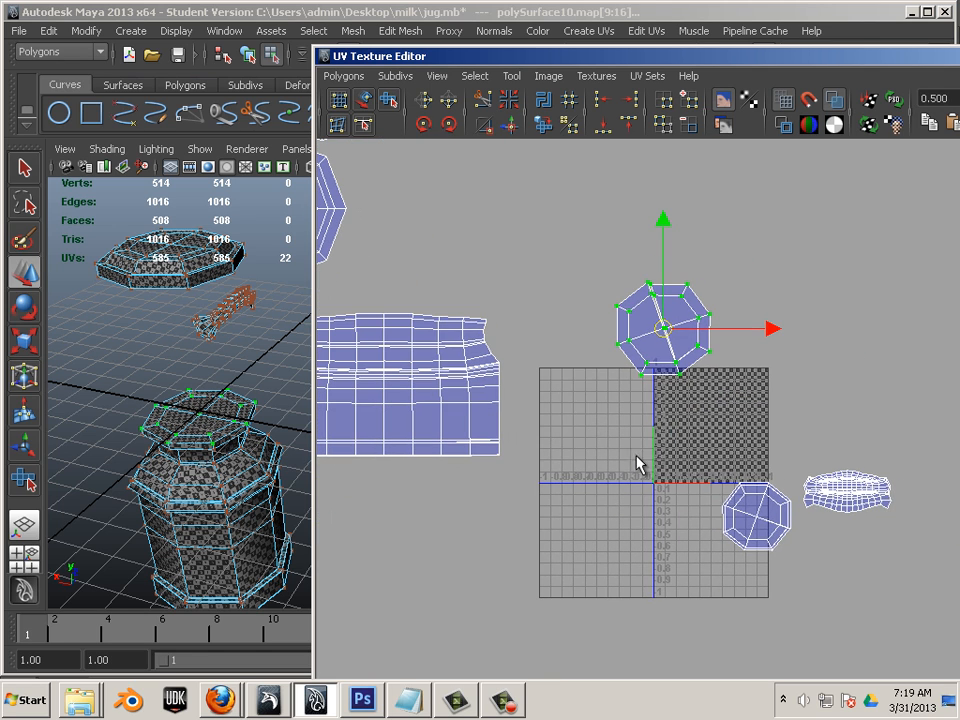
- Move the jug bottom's UV shell just below the jug body's shell, outside the UV grid
drag(794, 580, 794, 580)
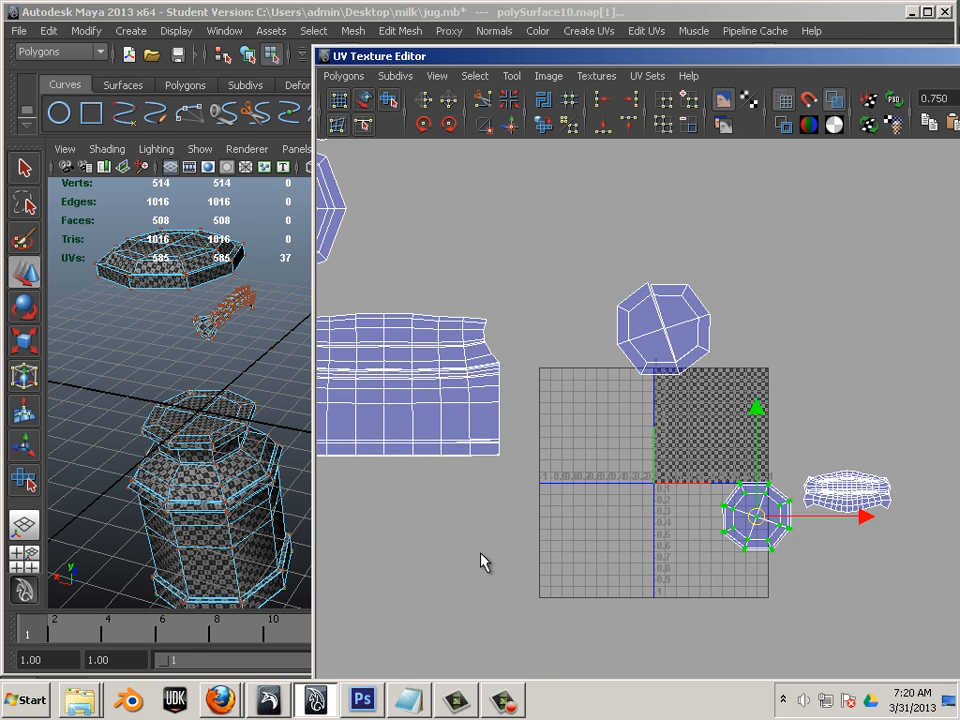
alt+middle_drag(481, 552, 478, 492)
alt+drag(287, 516, 264, 345)
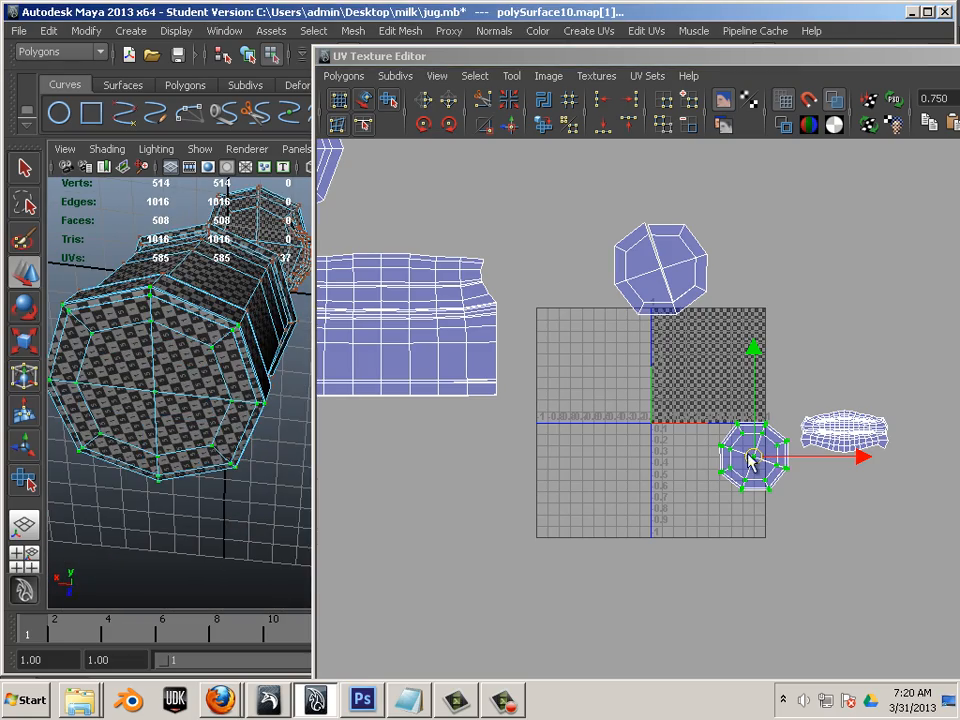
alt+middle_drag(741, 461, 729, 568)
drag(729, 568, 454, 549)
alt+middle_drag(501, 536, 640, 484)
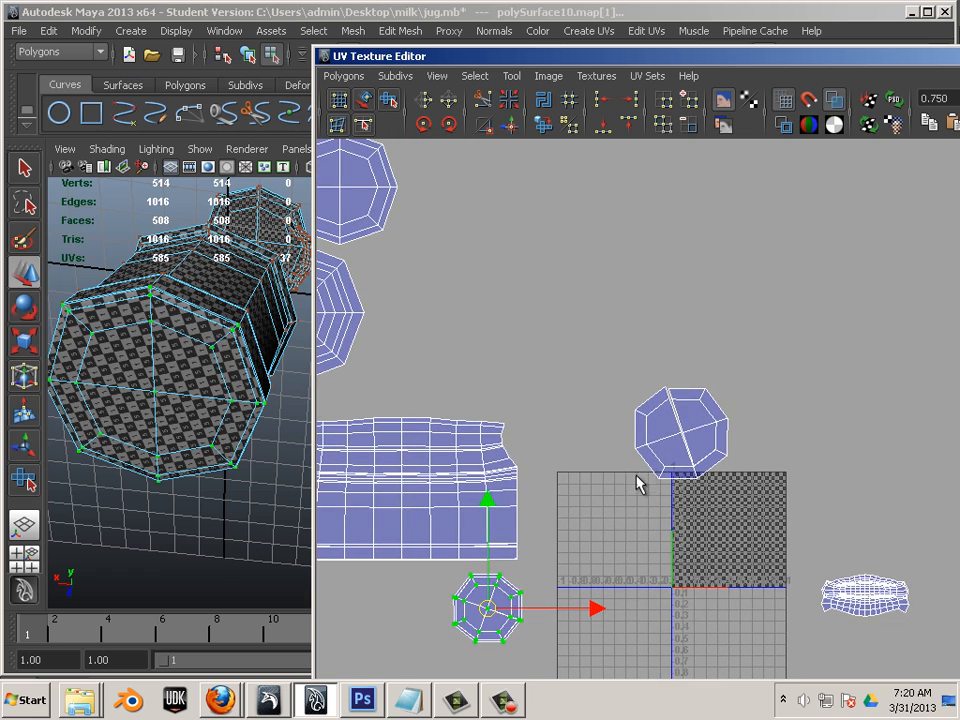
- Select the three edges along the split in the jug-top UV shell and sew them together
drag(627, 358, 773, 525)
alt+right_drag(645, 437, 935, 567)
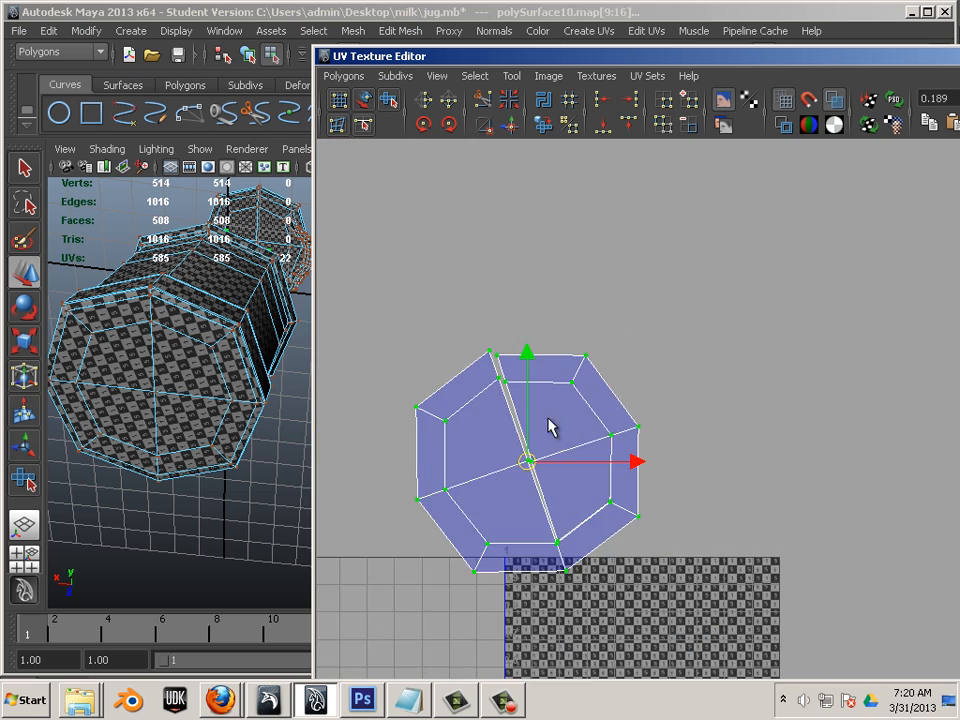
alt+right_drag(549, 422, 629, 429)
alt+middle_drag(629, 429, 901, 379)
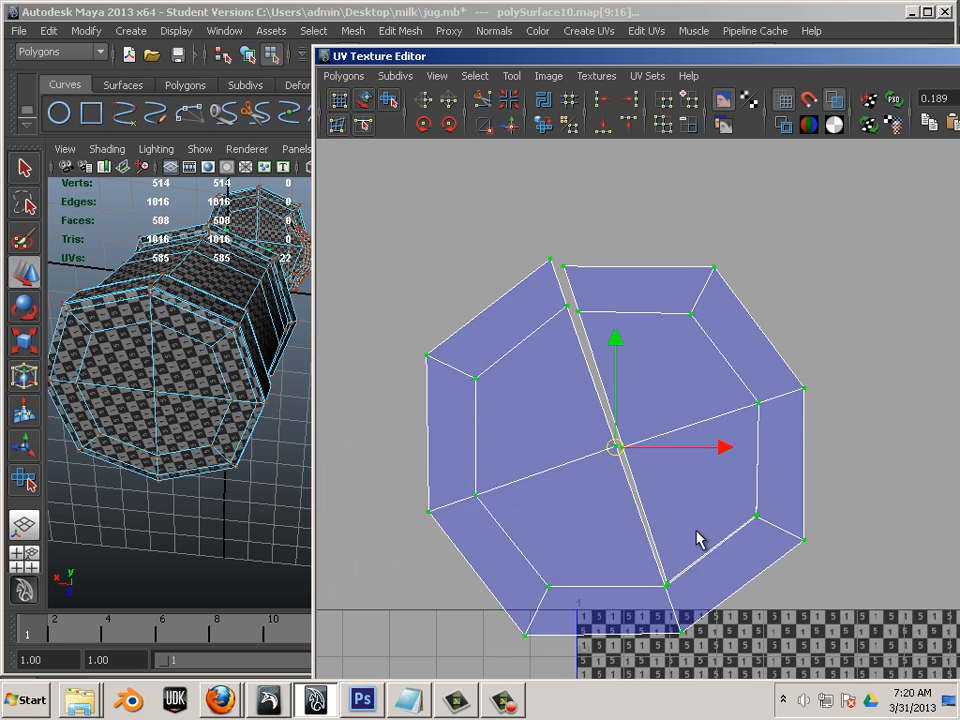
right_drag(645, 475, 652, 477)
click(618, 460)
shift+click(598, 380)
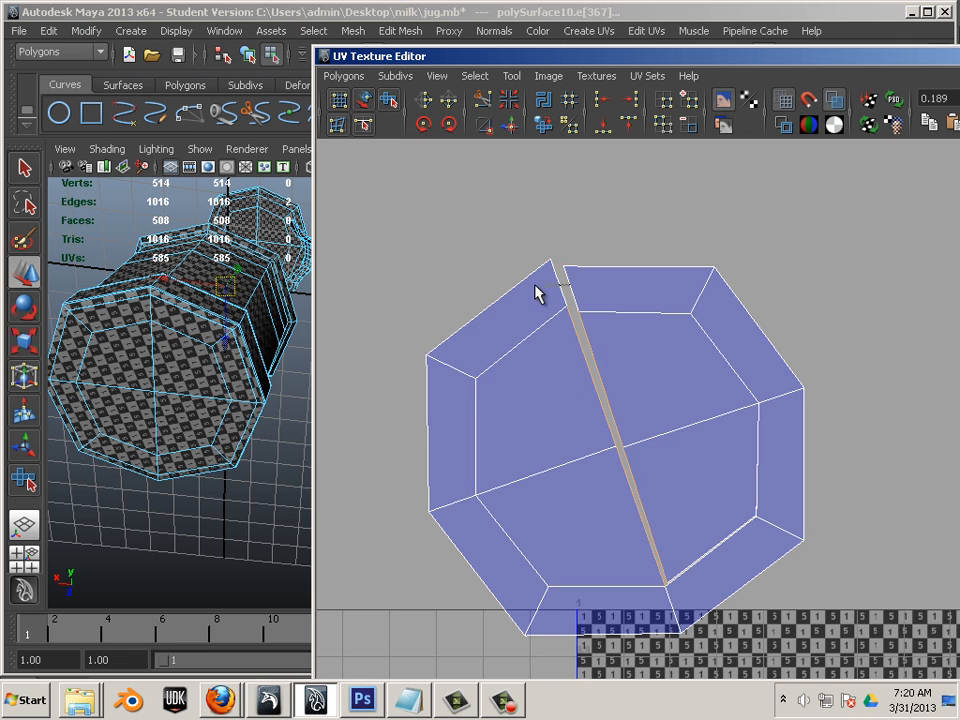
shift+click(537, 292)
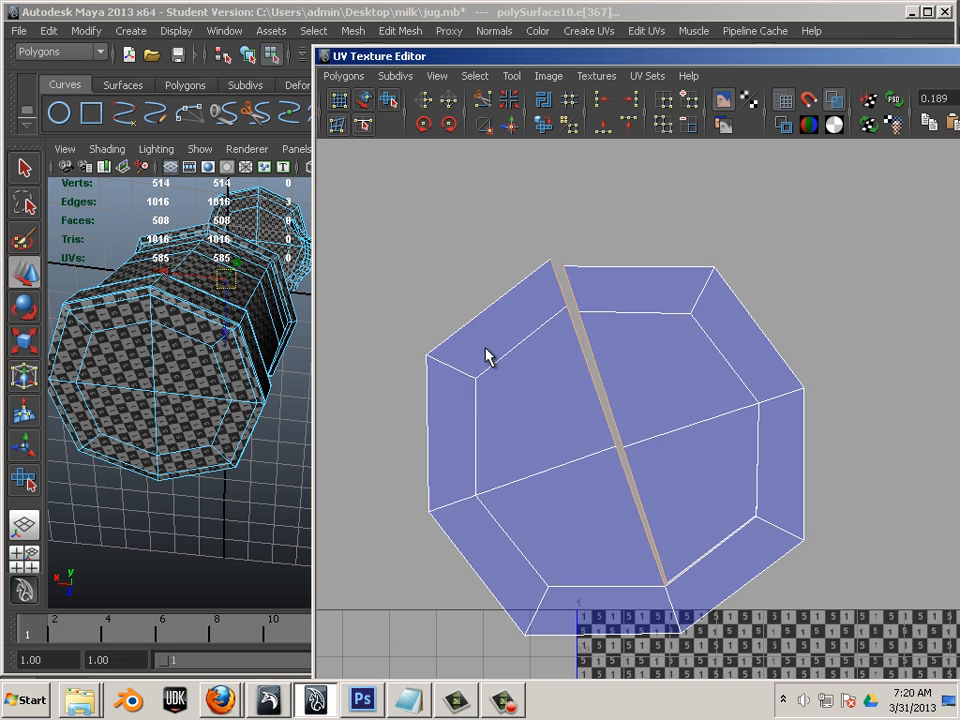
click(511, 128)
- Select all UVs of the sewn jug-top shell and unfold them to even out its shape
alt+right_drag(790, 393, 640, 398)
alt+middle_drag(630, 398, 581, 341)
right_drag(645, 337, 700, 337)
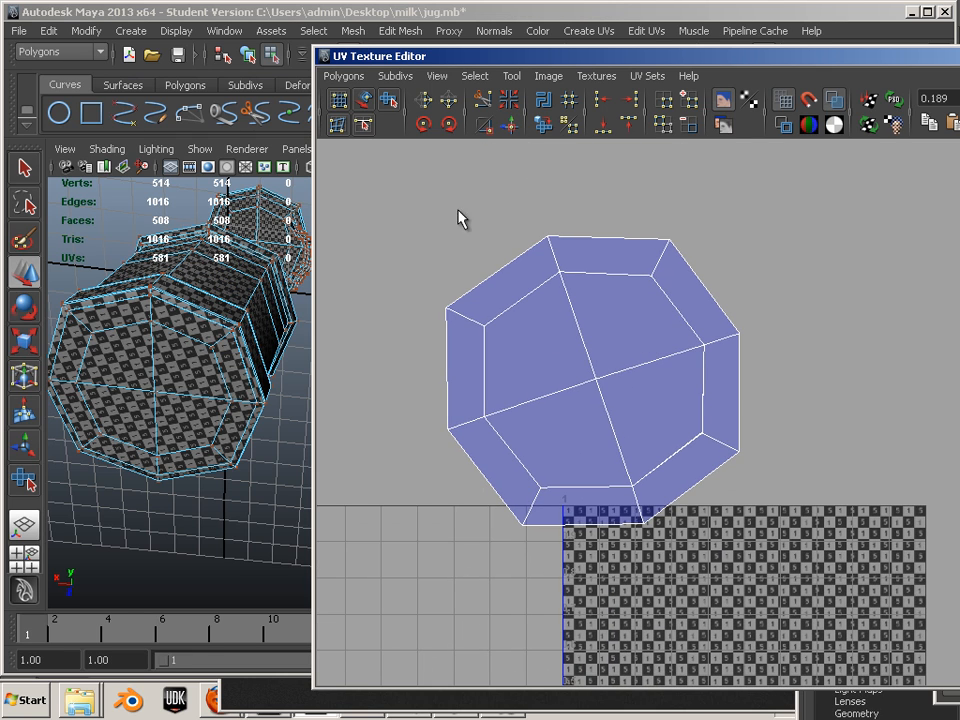
drag(826, 613, 890, 646)
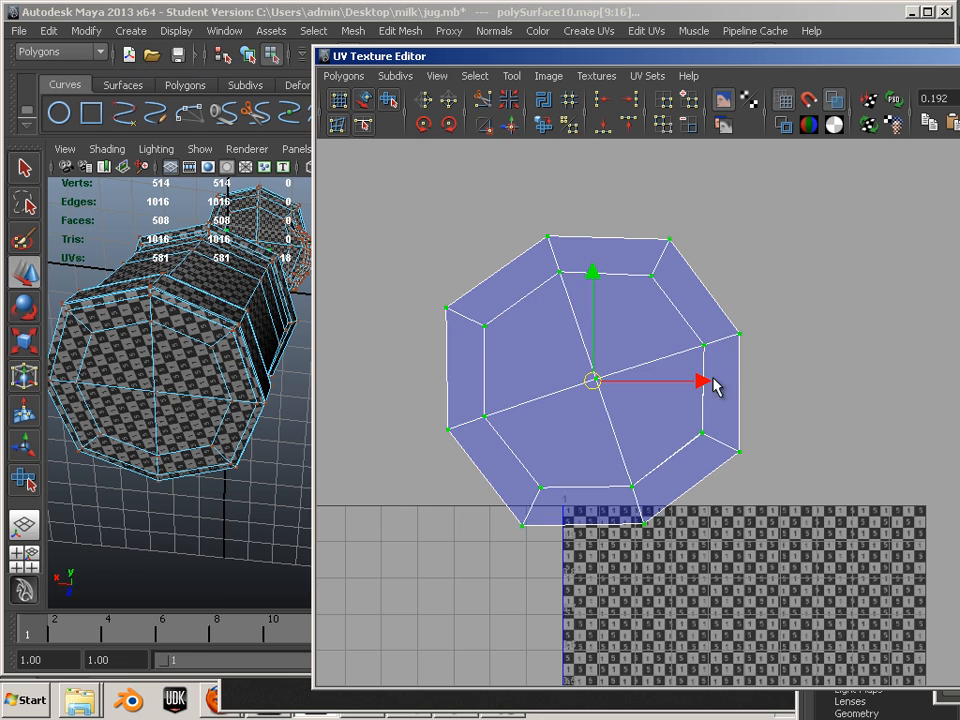
click(539, 125)
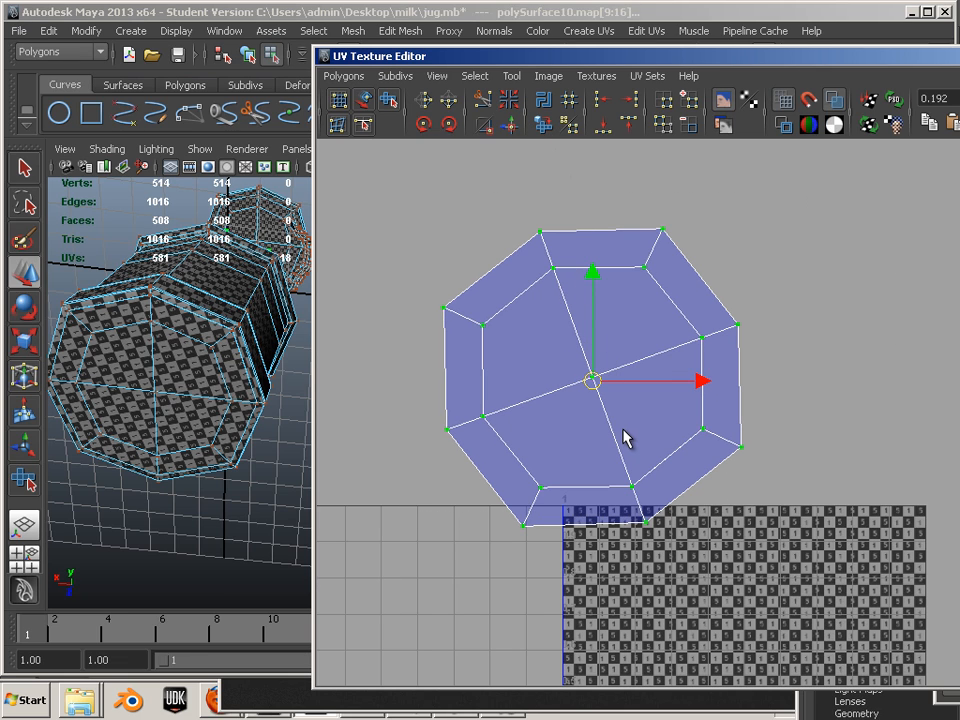
- Move the jug-top UV shell above the jug body's shell, beside the lid top's shell
scroll(640, 548, down, 6)
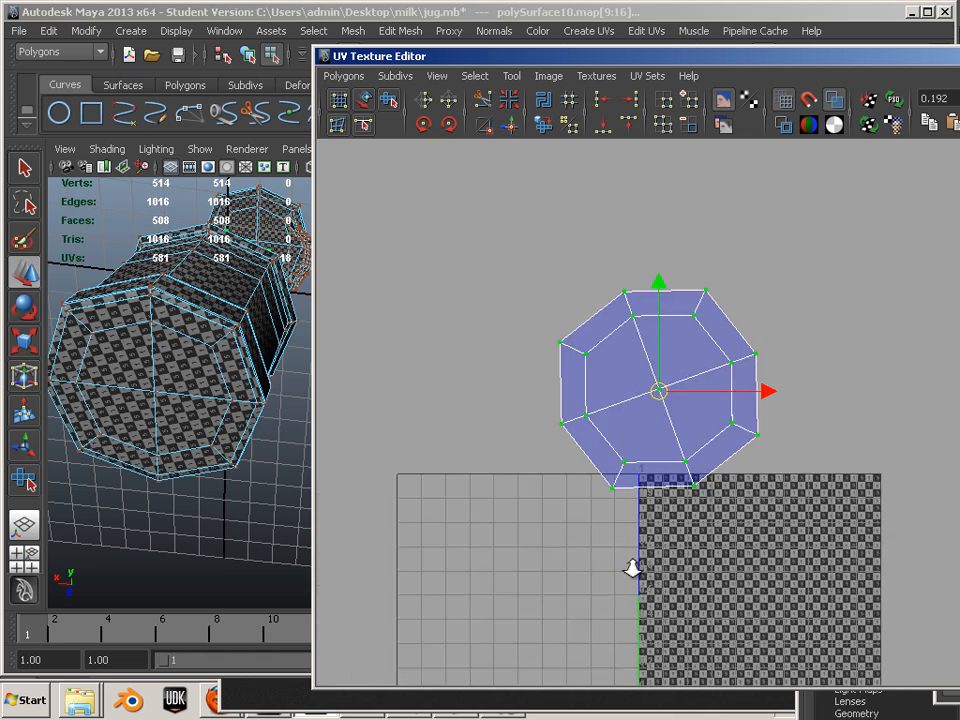
middle_drag(830, 362, 533, 225)
alt+middle_drag(682, 358, 821, 343)
alt+middle_drag(763, 357, 688, 363)
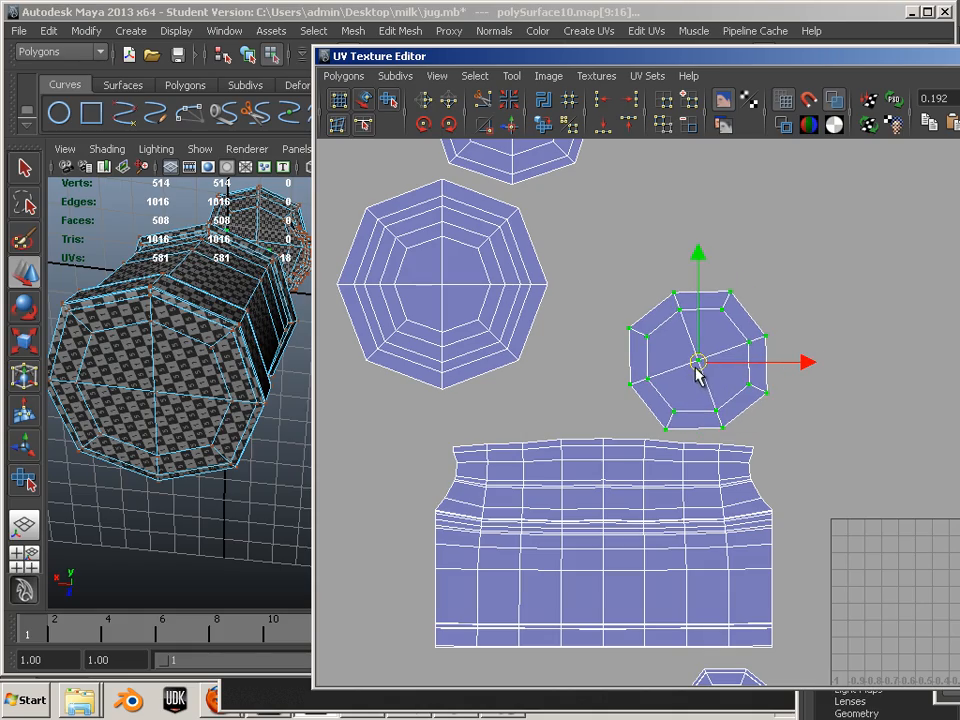
- Scale the jug-top UV shell down uniformly to bring its checker size closer to the jug body's
alt+drag(223, 393, 228, 556)
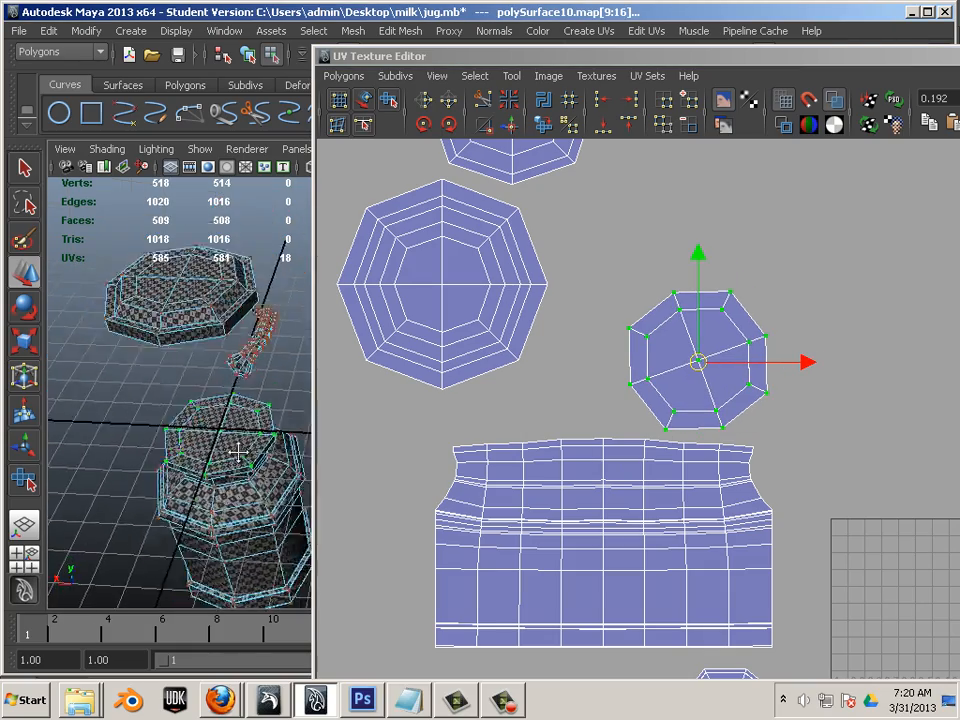
alt+middle_drag(228, 556, 232, 492)
alt+right_drag(232, 492, 388, 482)
alt+middle_drag(240, 430, 317, 435)
alt+drag(236, 410, 302, 405)
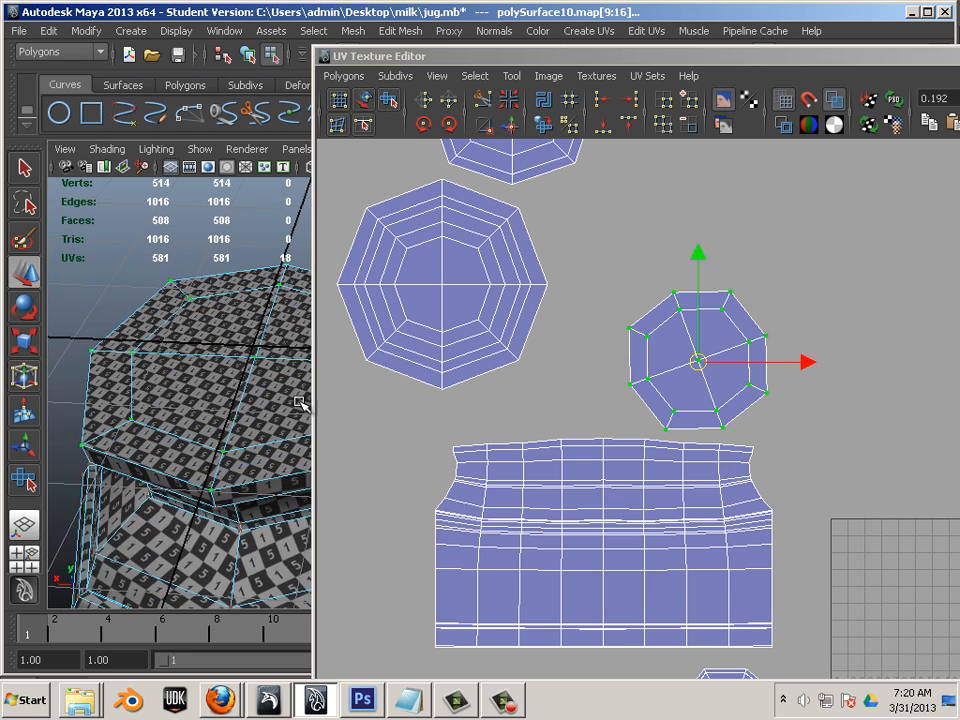
alt+right_drag(302, 405, 655, 406)
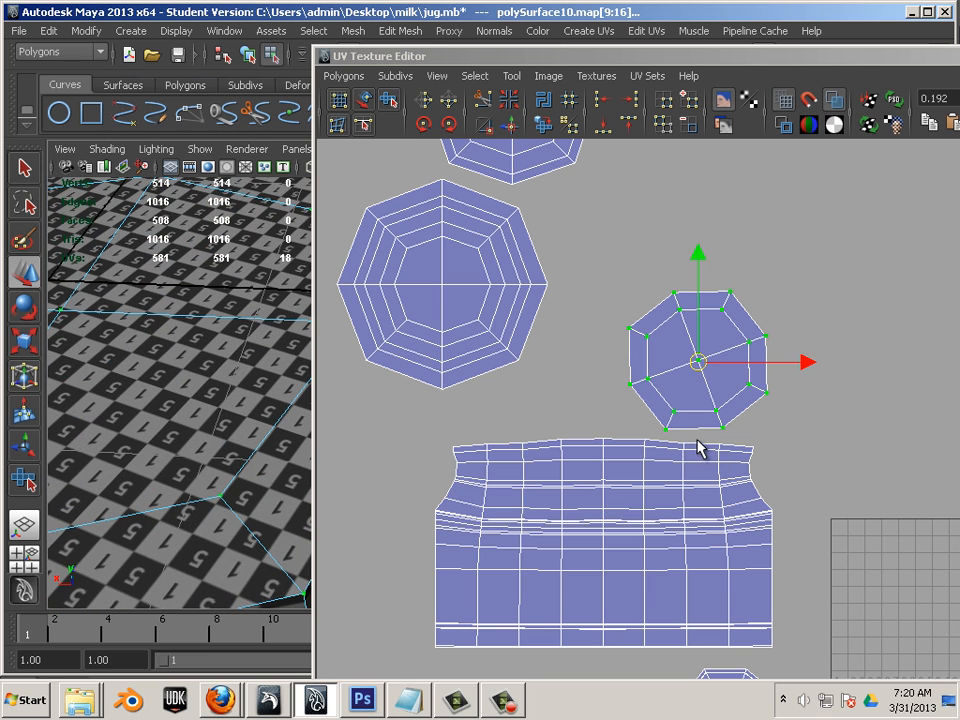
key(r)
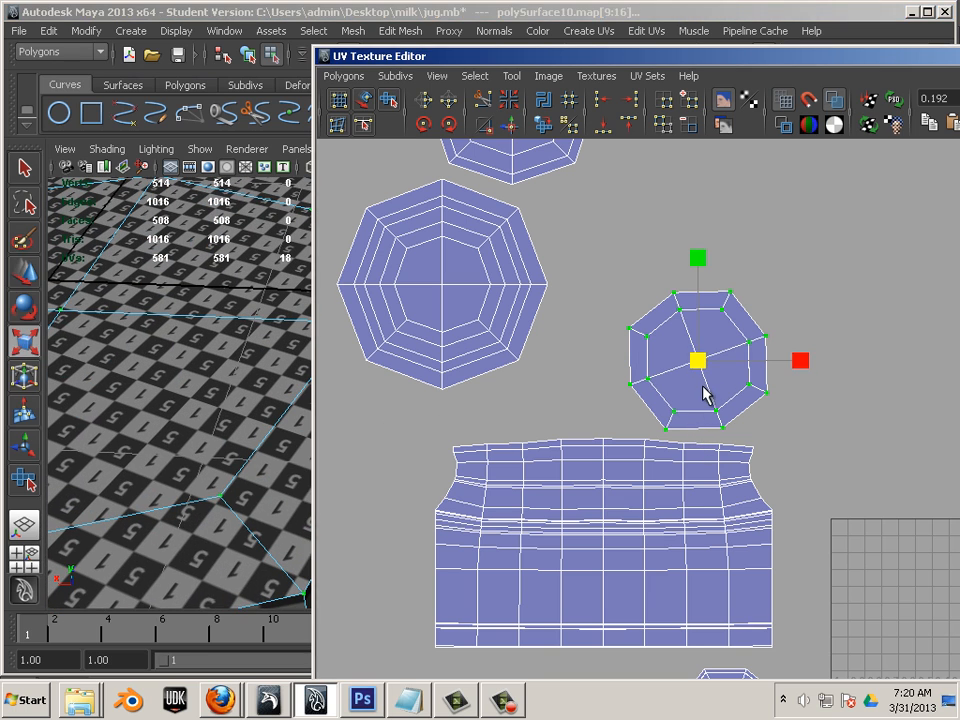
drag(698, 367, 673, 370)
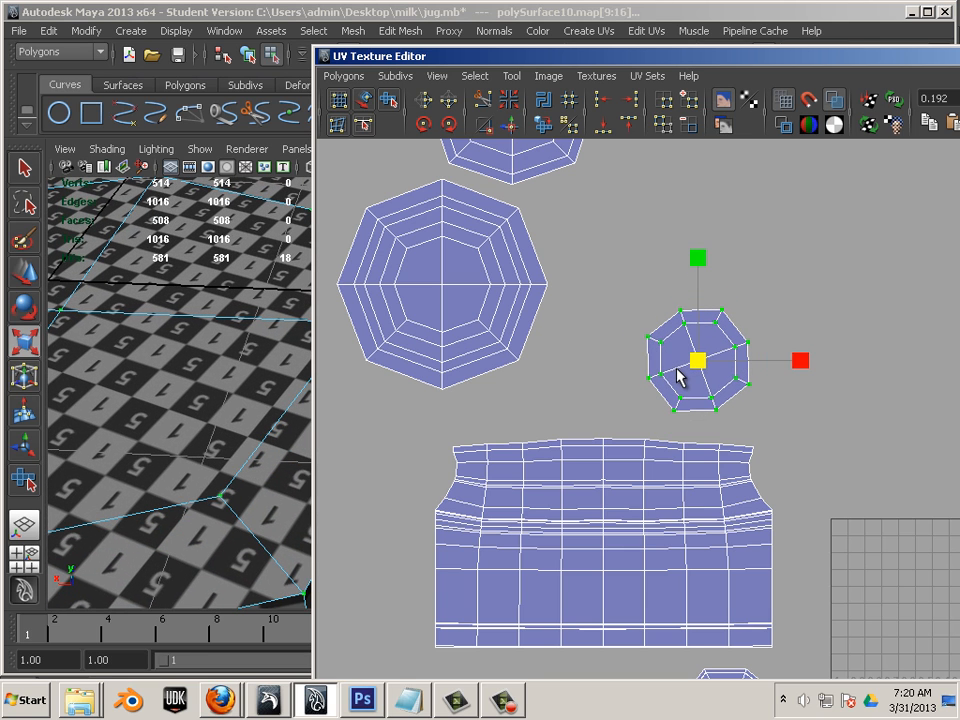
- Move the jug-top UV shell closer to the middle above the jug body's shell and check its checker size
key(w)
drag(692, 379, 633, 381)
key(r)
key(w)
alt+right_drag(308, 497, 139, 454)
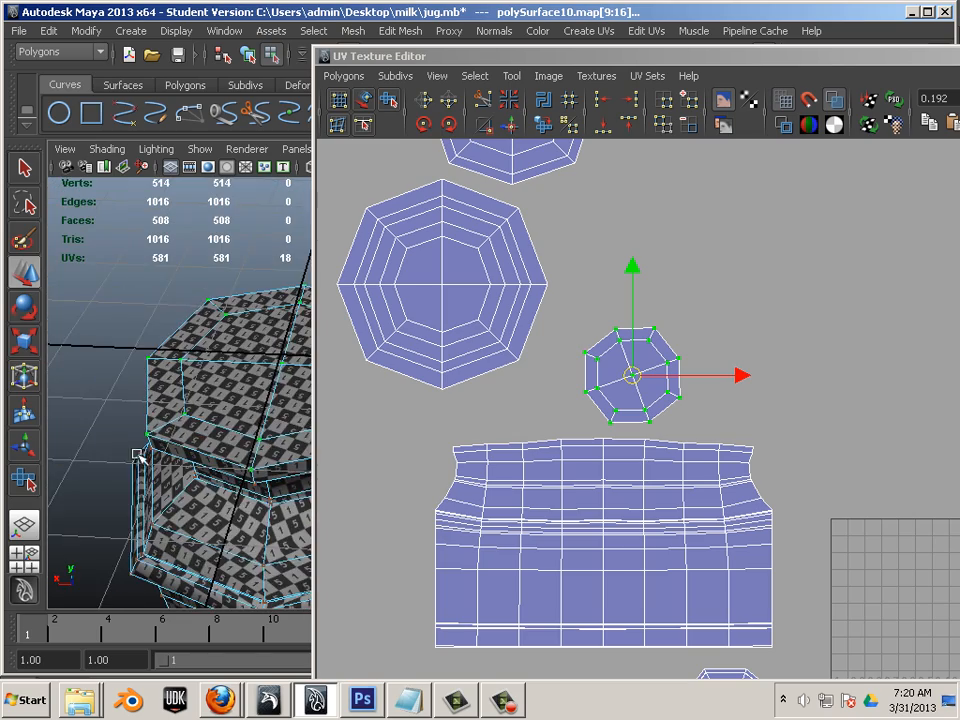
alt+drag(139, 454, 204, 346)
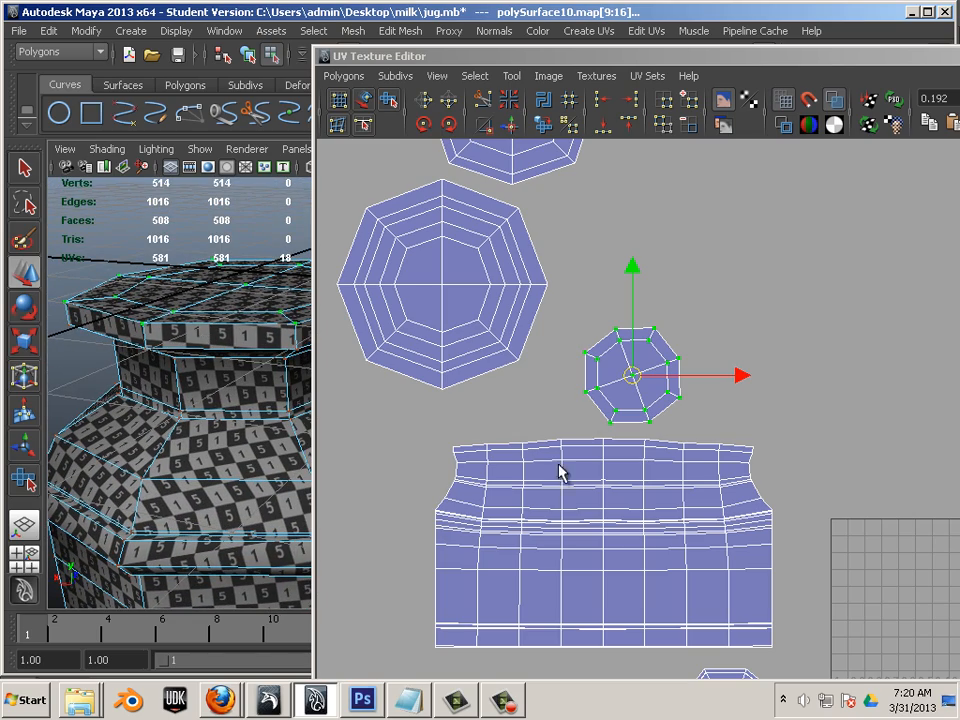
- Select the jug bottom's UV shell, move it towards the middle beneath the jug body's shell, and check its checker
alt+middle_drag(606, 606, 546, 326)
alt+right_drag(546, 326, 804, 521)
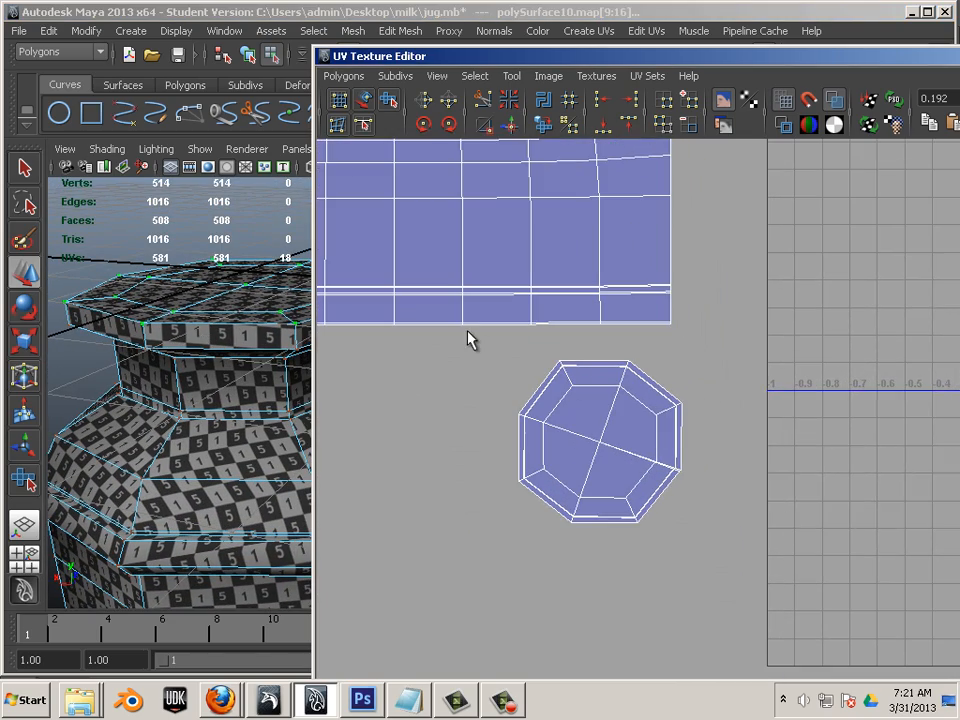
drag(768, 604, 766, 602)
click(549, 384)
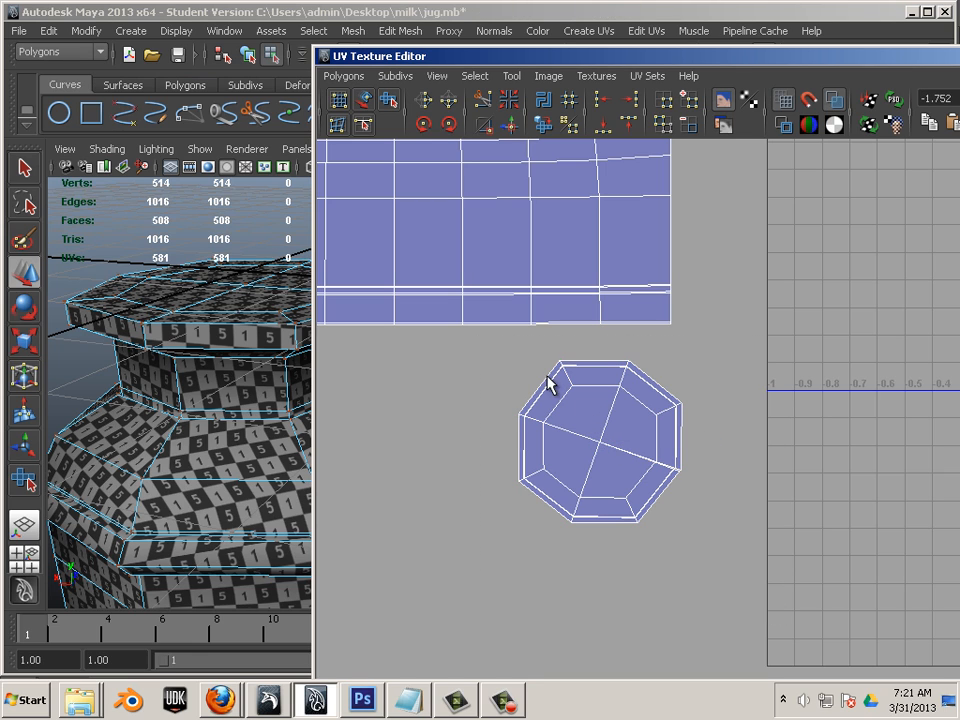
drag(638, 495, 651, 482)
drag(600, 444, 415, 443)
scroll(440, 480, down, 2)
scroll(200, 490, down, 5)
alt+drag(202, 489, 172, 371)
alt+middle_drag(270, 414, 215, 423)
scroll(205, 435, up, 3)
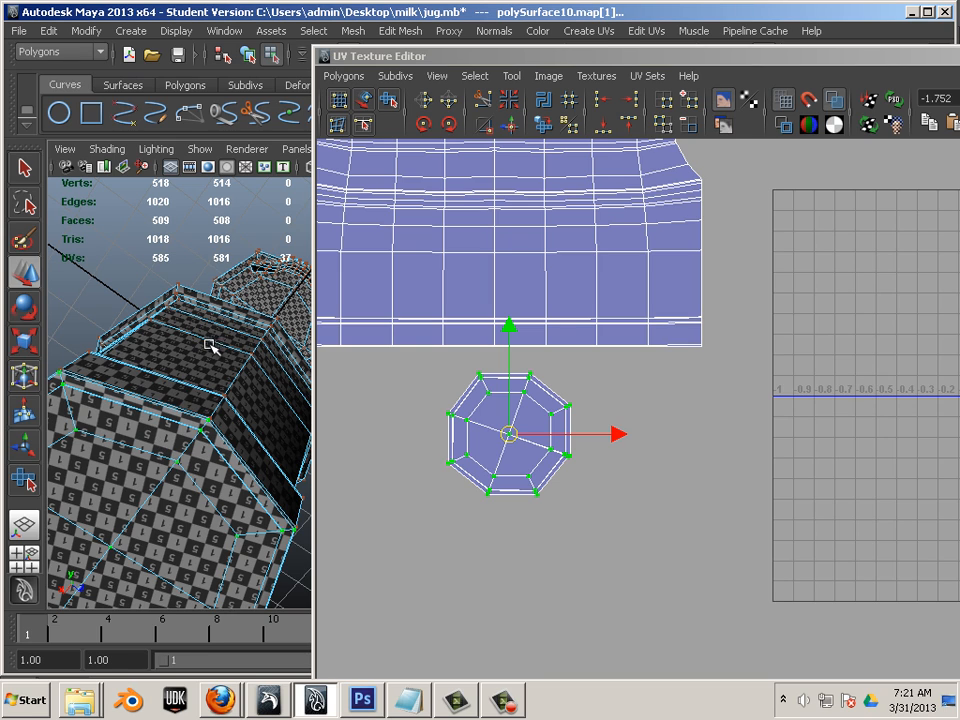
- Select the UVs of the two lid shells and compare the lid's checker size with the jug's
scroll(485, 445, down, 5)
mouse_move(730, 400)
alt+middle_down()
mouse_move(501, 524)
mouse_move(531, 501)
mouse_move(426, 492)
mouse_move(669, 476)
mouse_move(693, 496)
alt+middle_up()
scroll(503, 522, down, 2)
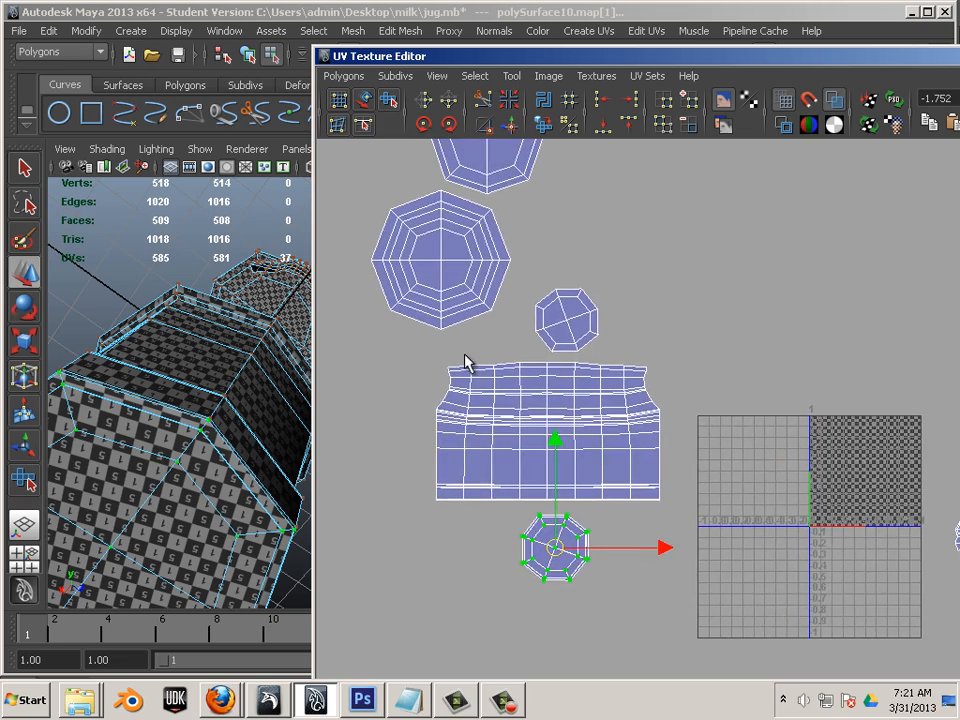
alt+middle_drag(467, 364, 553, 544)
drag(613, 506, 617, 514)
alt+drag(212, 343, 171, 448)
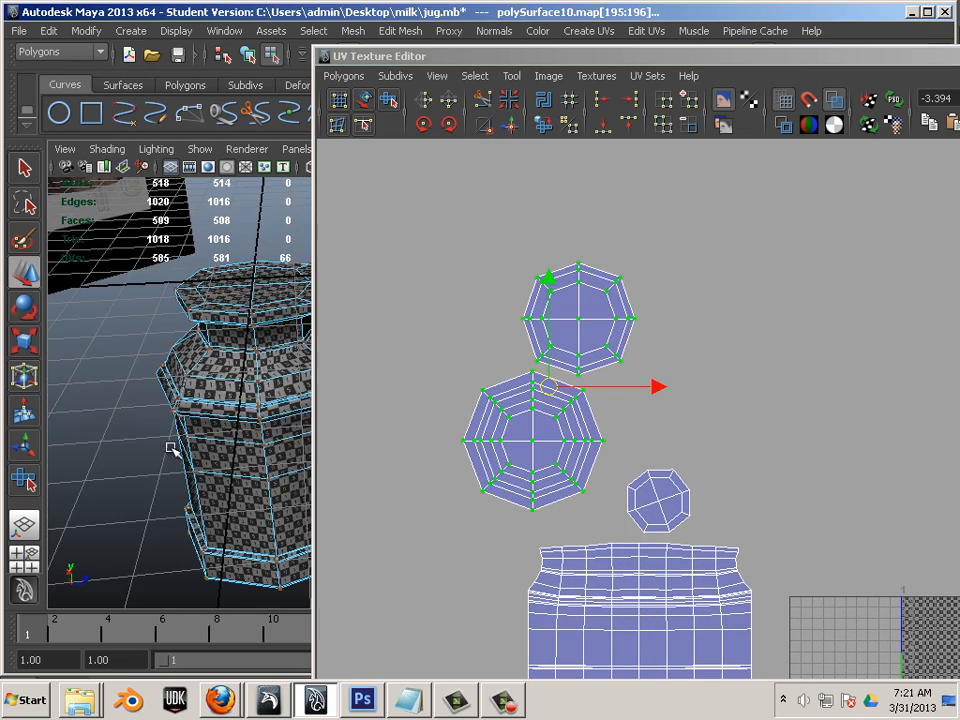
alt+middle_drag(230, 321, 242, 455)
scroll(249, 262, down, 3)
- Select a few vertices on the lid and grow the selection to cover the whole lid
key(F8)
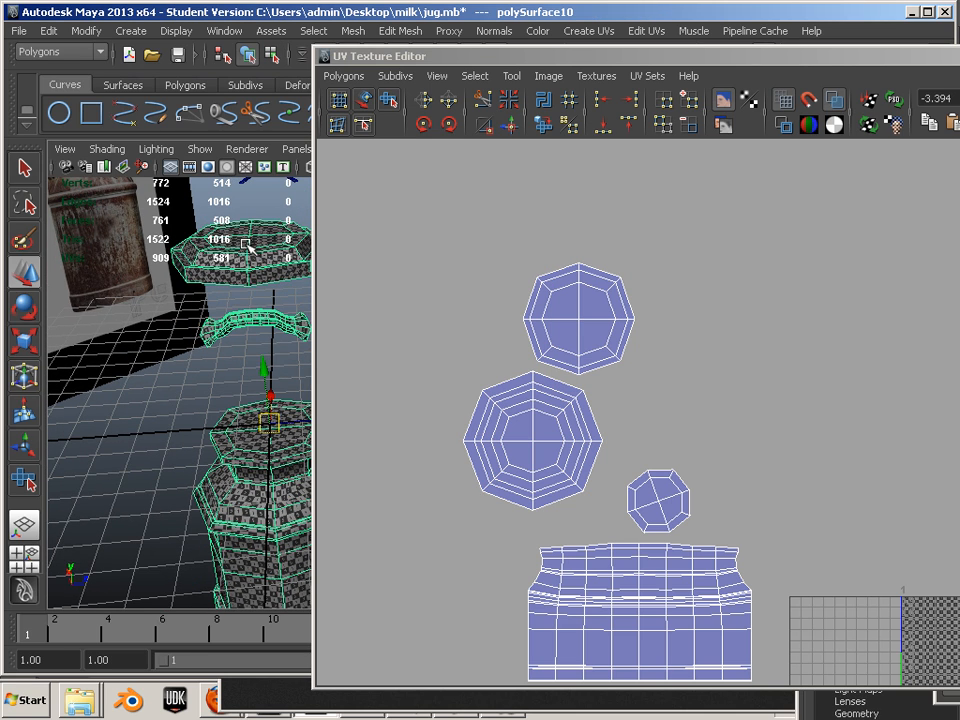
right_drag(196, 237, 176, 235)
drag(201, 236, 269, 288)
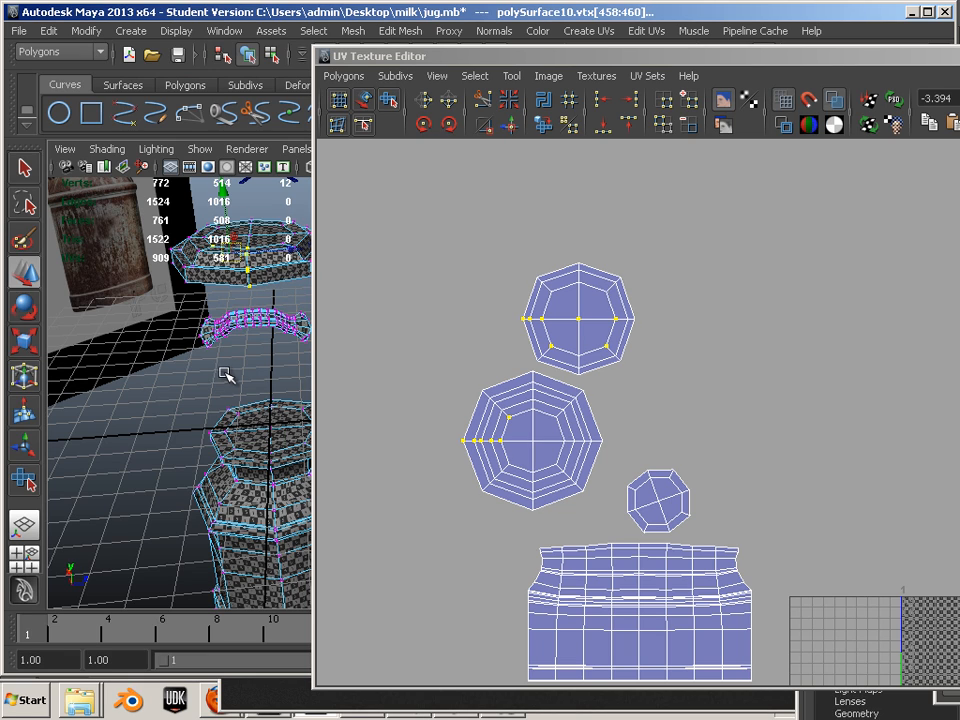
key(shift+period)
key(shift+period)
key(shift+period)
key(shift+period)
- Lower the selected lid vertices vertically until the lid sits on the jug's rim
drag(241, 186, 183, 307)
drag(458, 53, 659, 128)
alt+drag(176, 370, 193, 345)
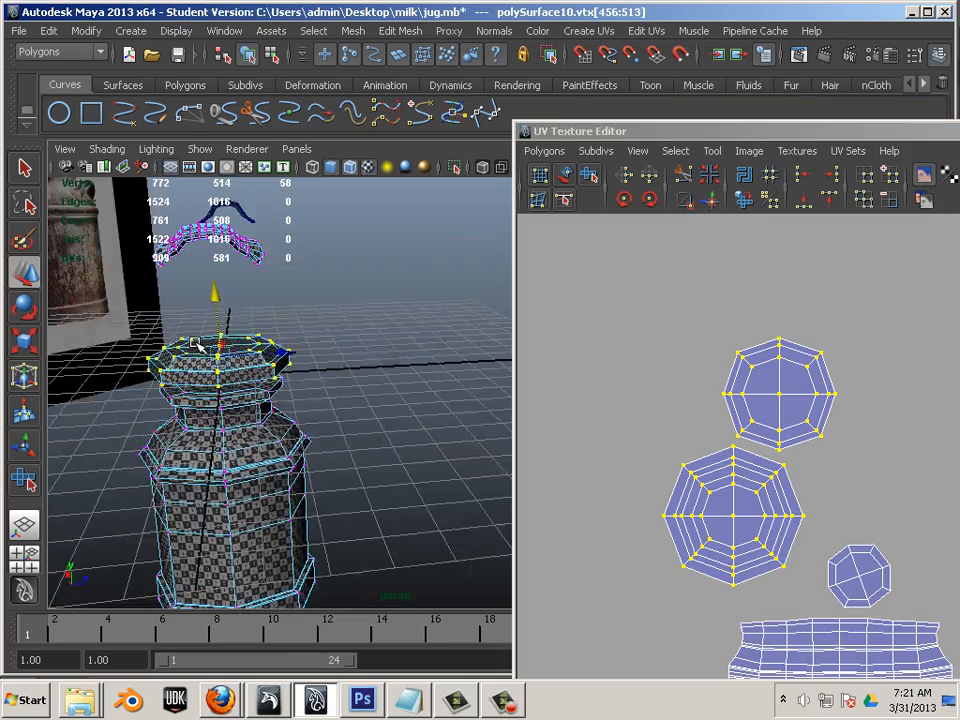
alt+right_drag(193, 345, 207, 409)
alt+middle_drag(207, 409, 330, 385)
alt+right_drag(330, 385, 347, 420)
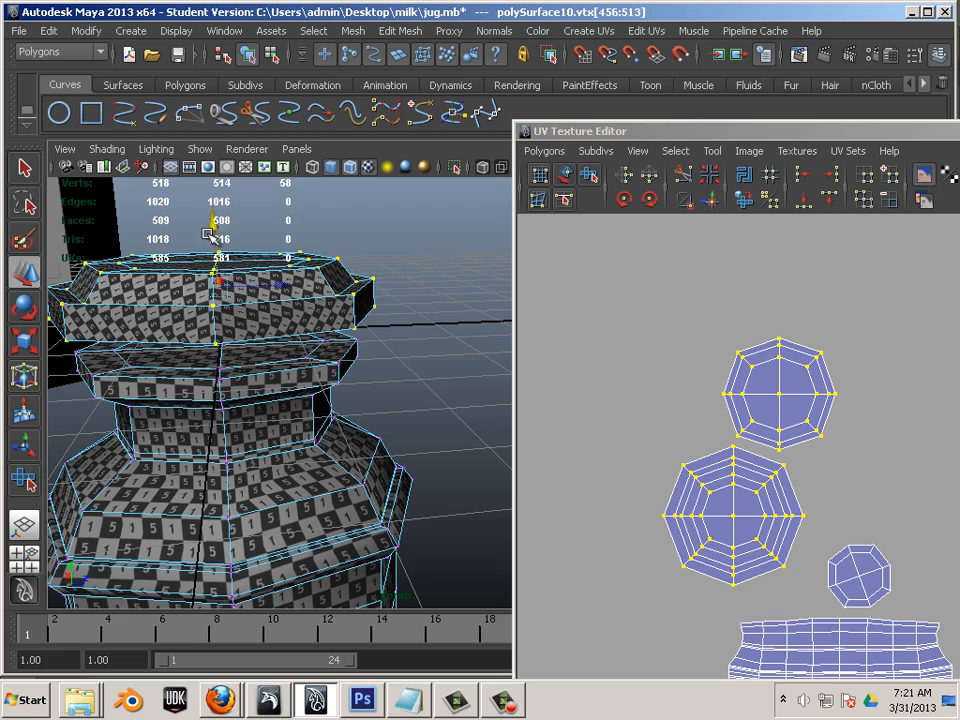
drag(209, 234, 209, 279)
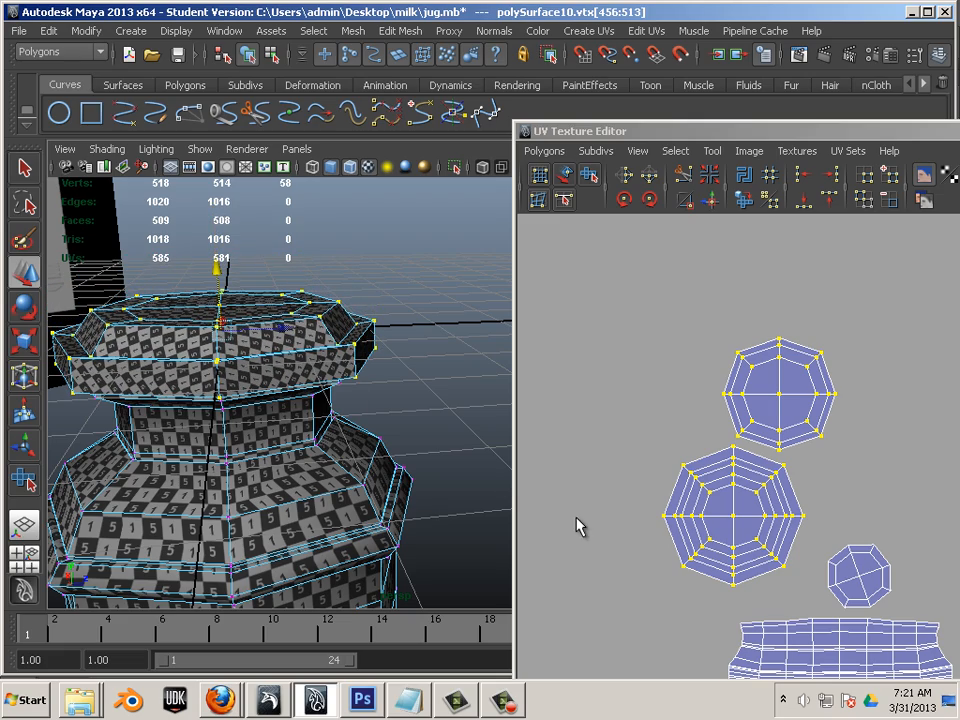
alt+middle_drag(549, 474, 577, 422)
alt+drag(318, 490, 415, 461)
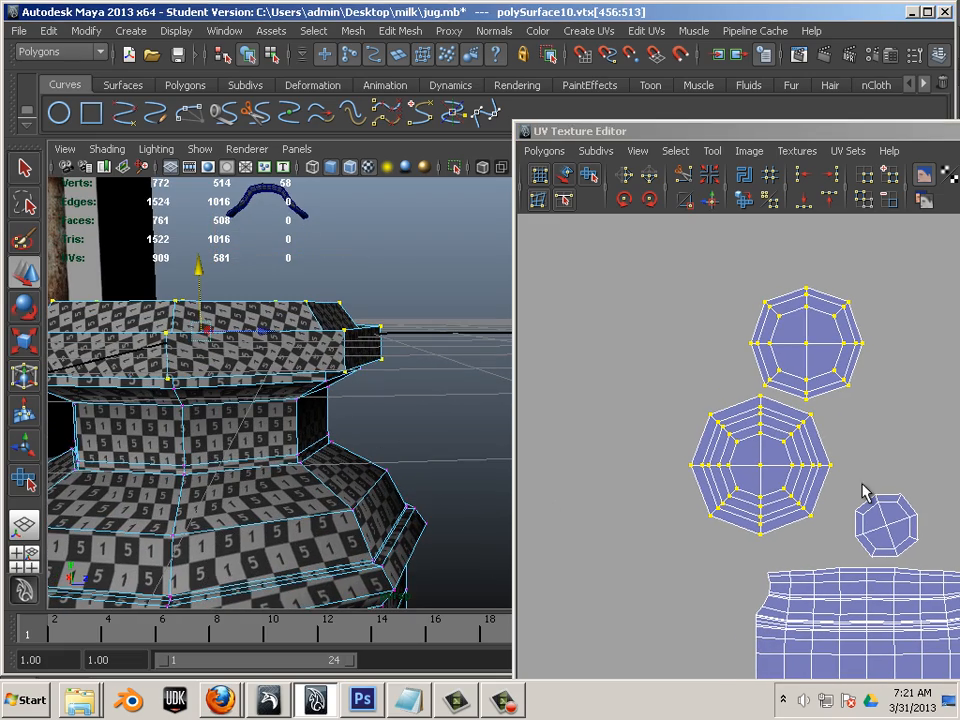
- Select all UVs of the two lid shells and scale them down uniformly to match the jug's checker size
alt+middle_drag(846, 477, 760, 462)
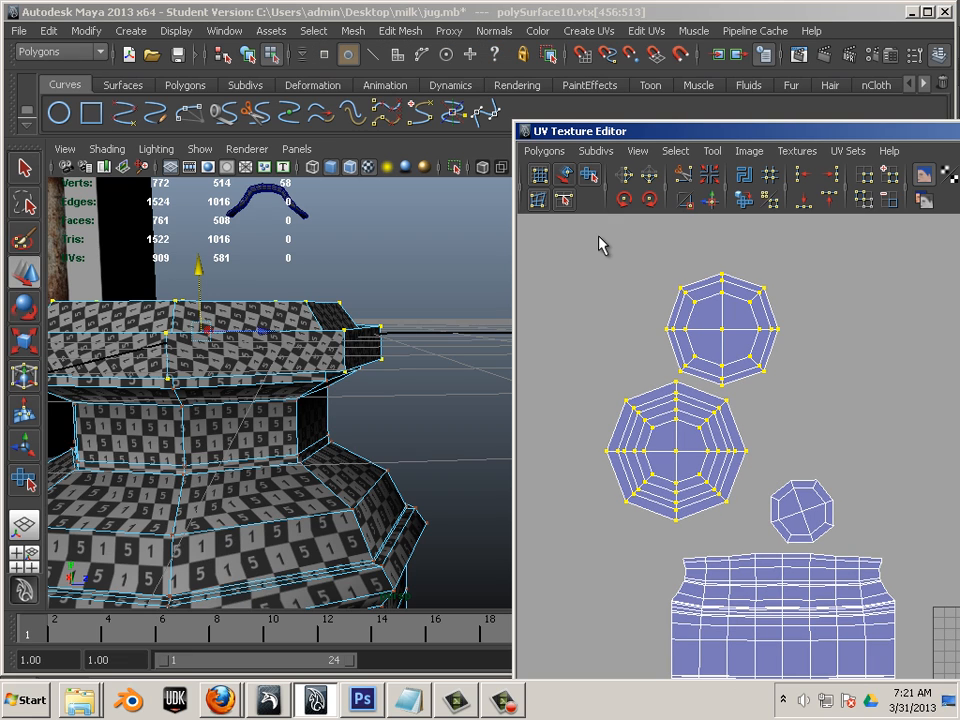
drag(744, 527, 742, 520)
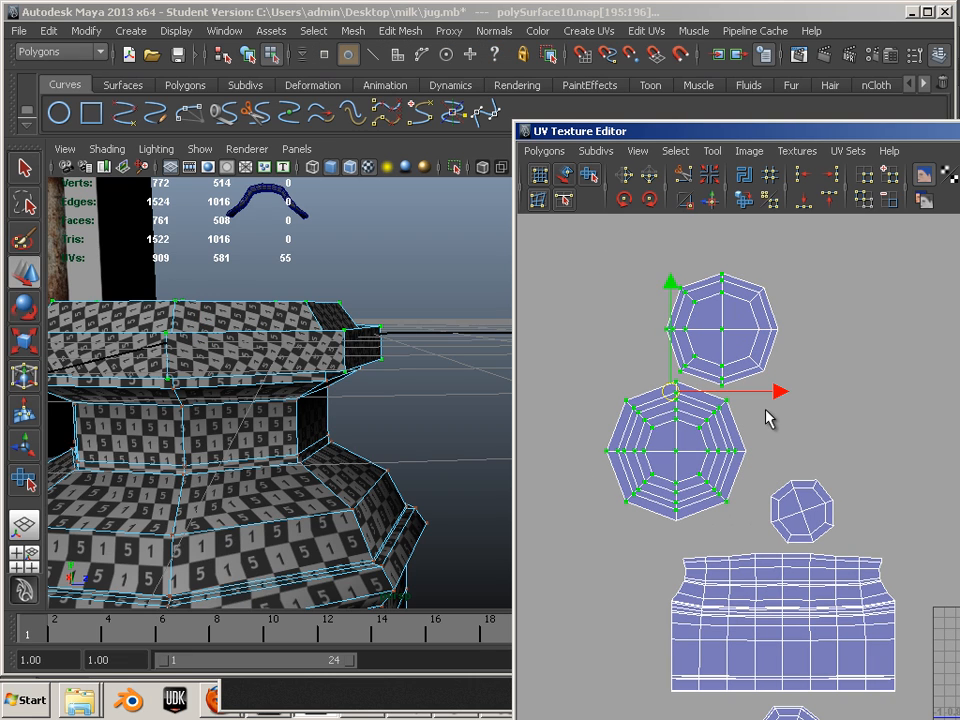
ctrl+right_drag(767, 418, 749, 423)
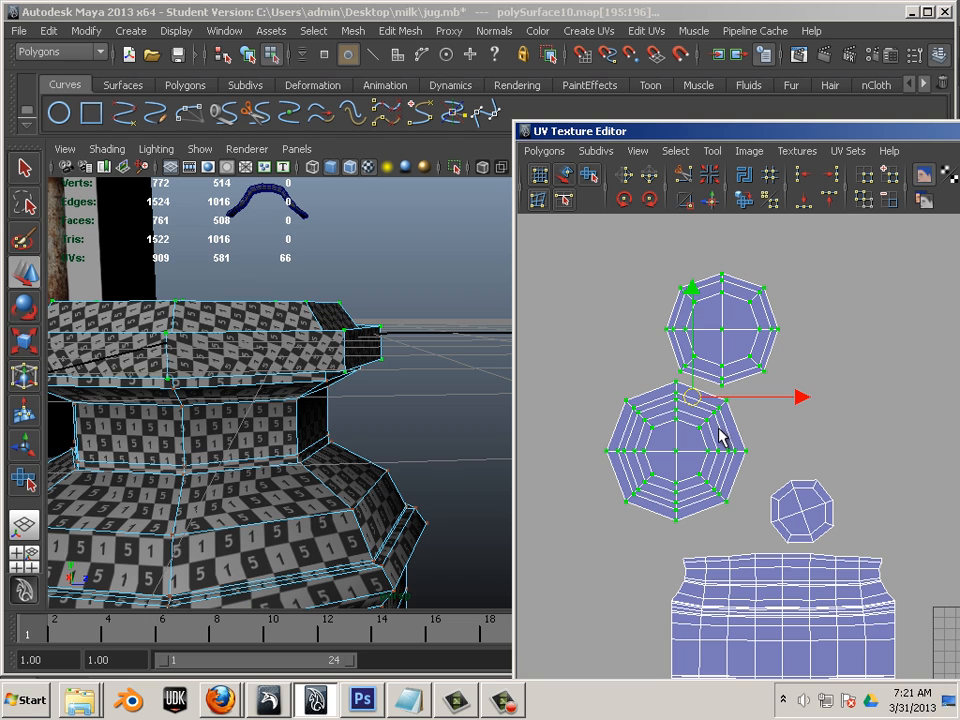
key(r)
drag(695, 403, 722, 465)
key(w)
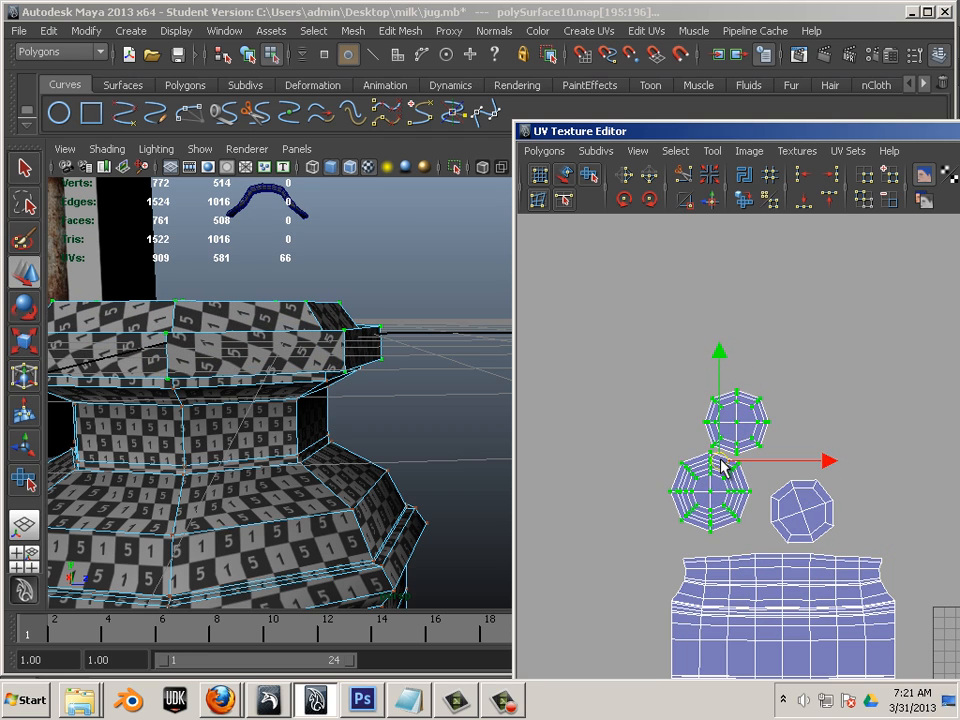
- Select the handle's UV shell and move it beside the jug body's shell, just above the UV grid
click(609, 508)
alt+right_drag(609, 508, 540, 488)
alt+middle_drag(940, 575, 746, 531)
alt+right_drag(746, 531, 705, 526)
alt+middle_drag(752, 538, 604, 506)
drag(835, 620, 863, 632)
drag(779, 568, 617, 475)
- Examine the checker size on the handle against the lid and jug body
alt+middle_drag(340, 502, 316, 471)
alt+drag(318, 475, 362, 465)
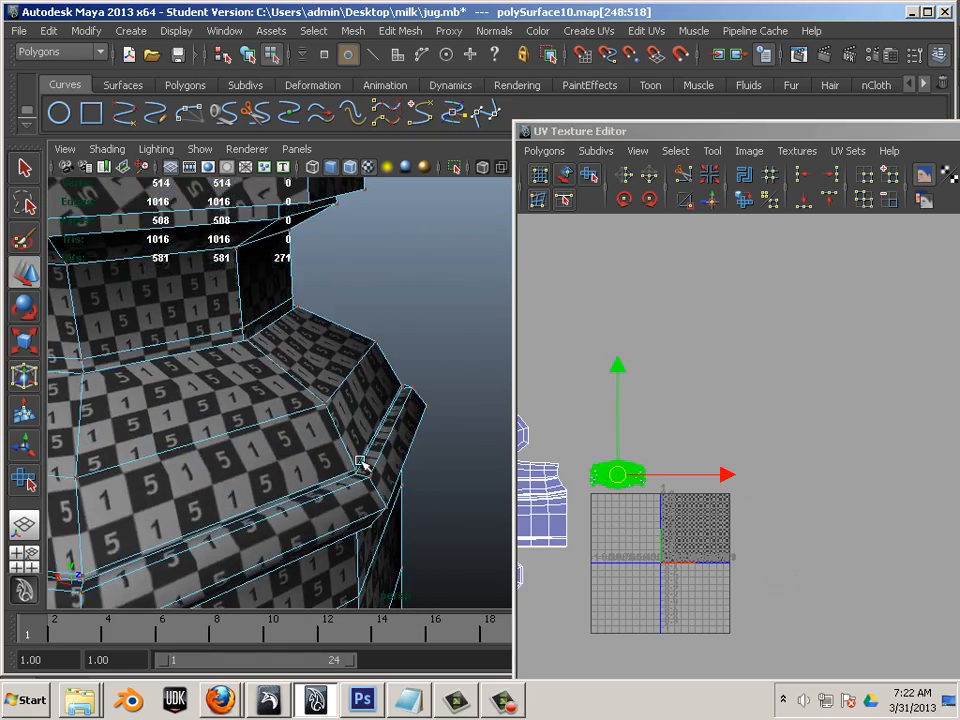
alt+right_drag(362, 465, 290, 430)
alt+drag(290, 430, 200, 405)
alt+middle_drag(200, 405, 369, 409)
alt+drag(369, 409, 185, 385)
alt+right_drag(185, 385, 140, 366)
alt+drag(140, 366, 257, 364)
alt+right_drag(257, 364, 180, 430)
alt+drag(180, 430, 312, 412)
alt+right_drag(312, 412, 339, 401)
mouse_move(339, 401)
alt+mouse_down()
mouse_move(291, 400)
mouse_move(345, 418)
alt+mouse_up()
alt+right_drag(345, 418, 503, 458)
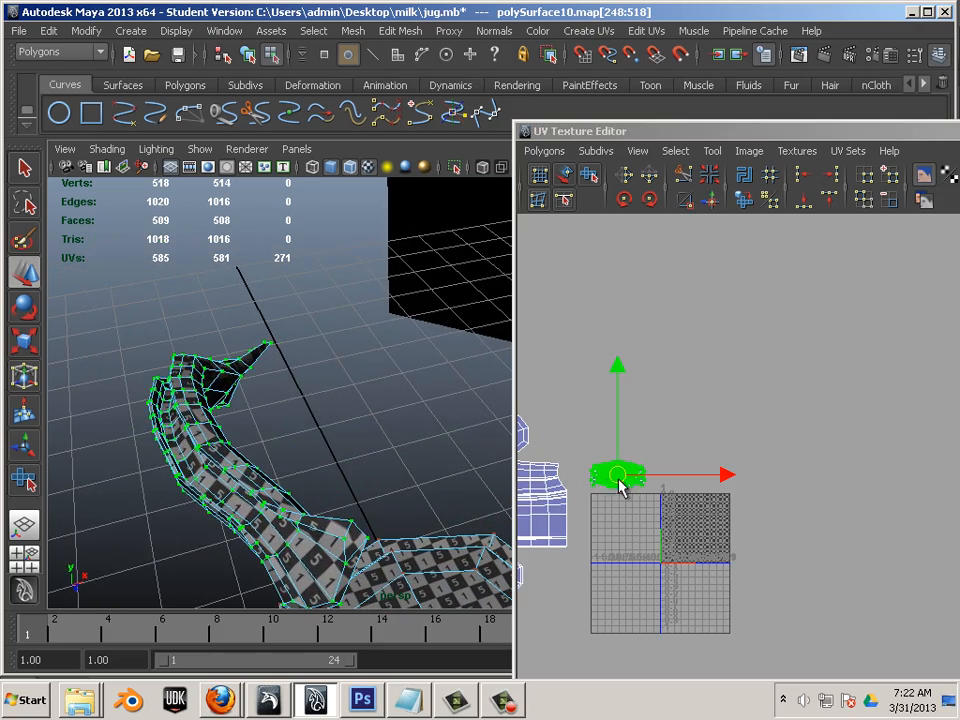
- Move the handle's UV shell into the upper-left quadrant of the UV grid and scale it down uniformly
drag(620, 487, 617, 508)
drag(621, 518, 590, 517)
key(r)
- Return to object selection, deselect the mesh to inspect the checker on the assembled jug, and reselect the jug
right_drag(228, 377, 243, 352)
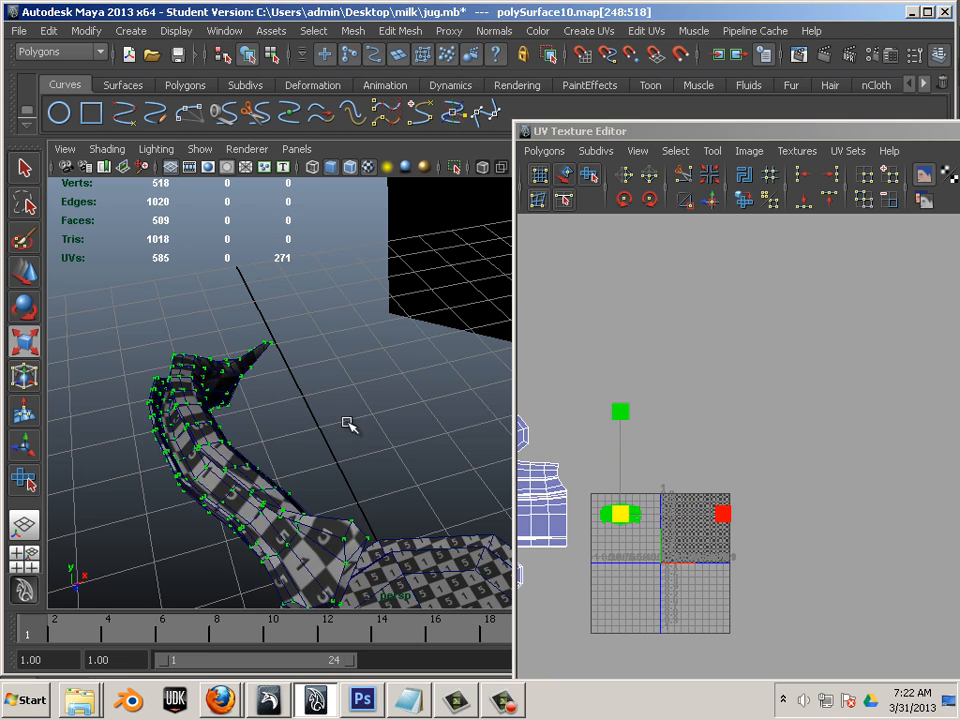
alt+right_drag(349, 425, 285, 418)
alt+drag(285, 418, 227, 412)
click(255, 413)
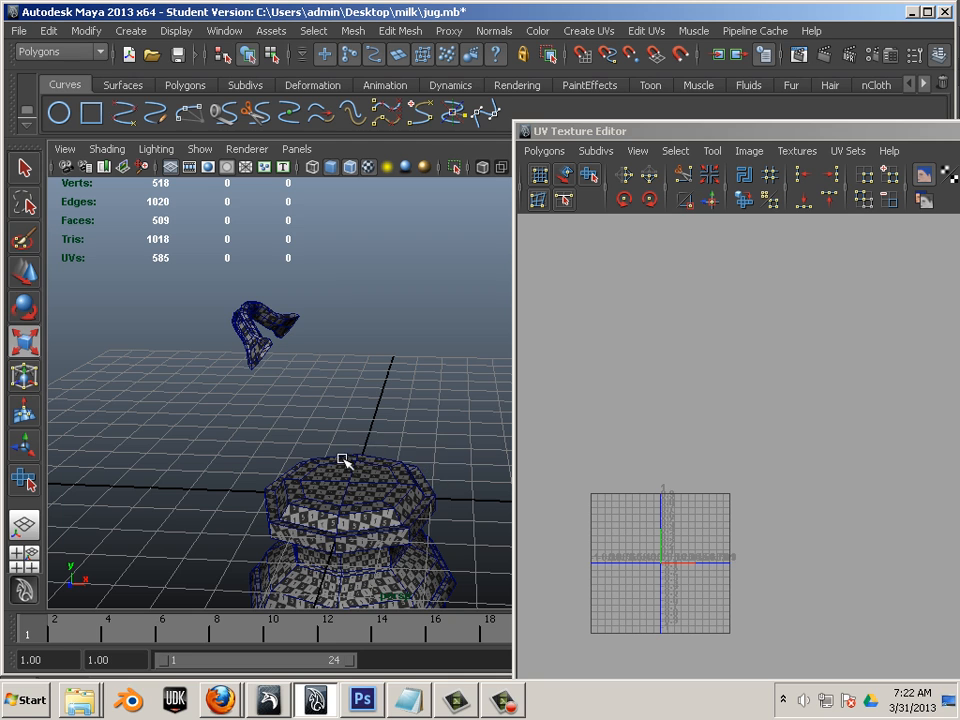
alt+drag(333, 487, 374, 420)
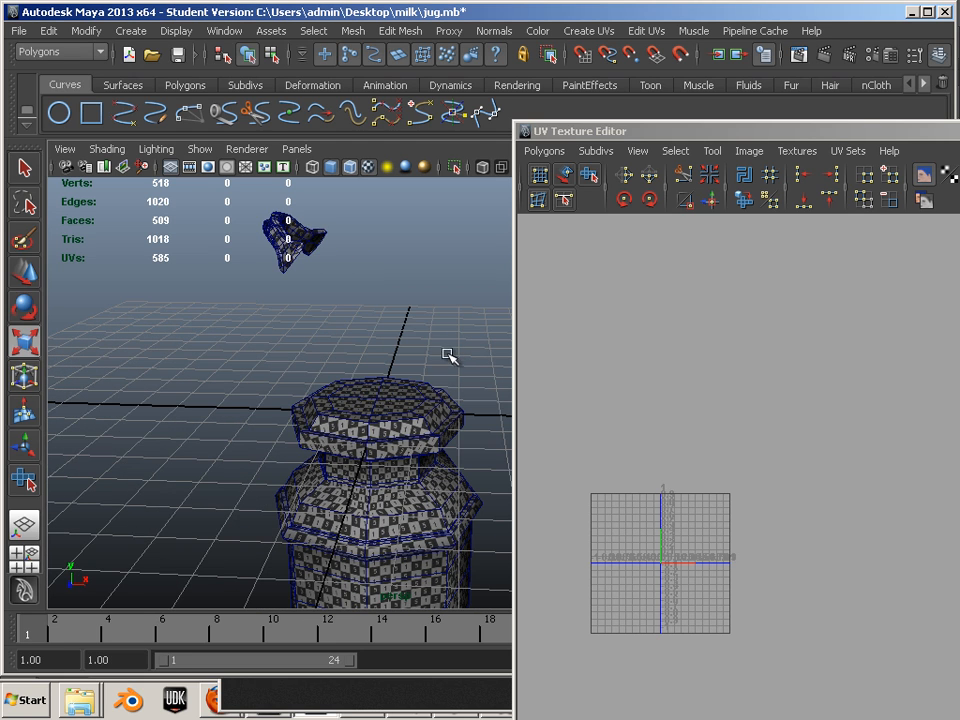
click(376, 483)
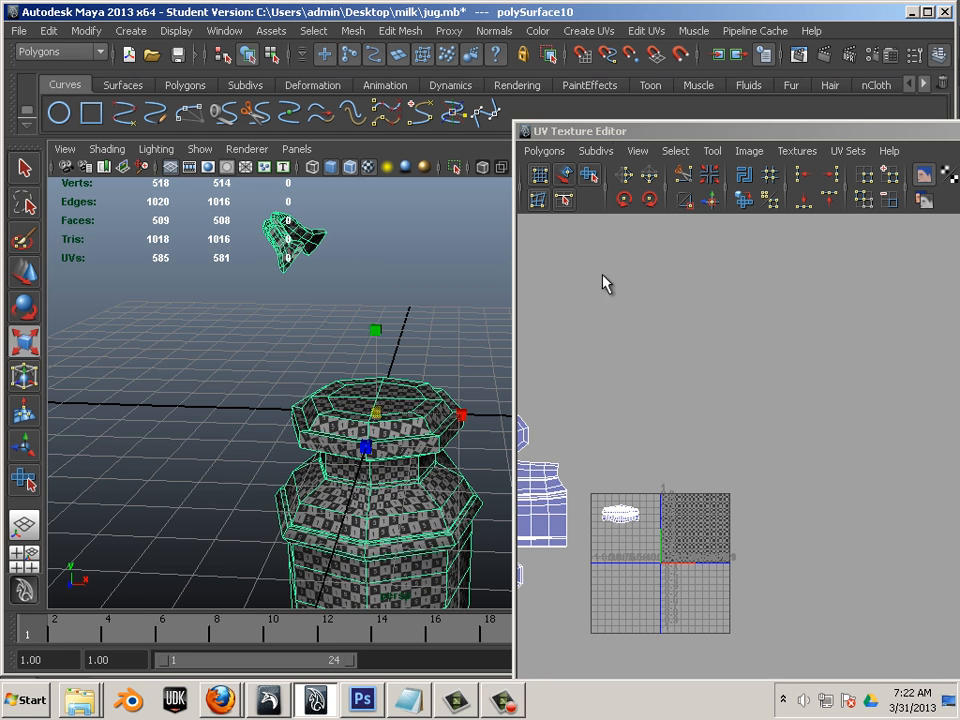
- Select all UVs of the jug and move every shell over towards the checkered 0–1 texture square
drag(602, 136, 352, 53)
alt+middle_drag(345, 413, 578, 405)
right_click(593, 430)
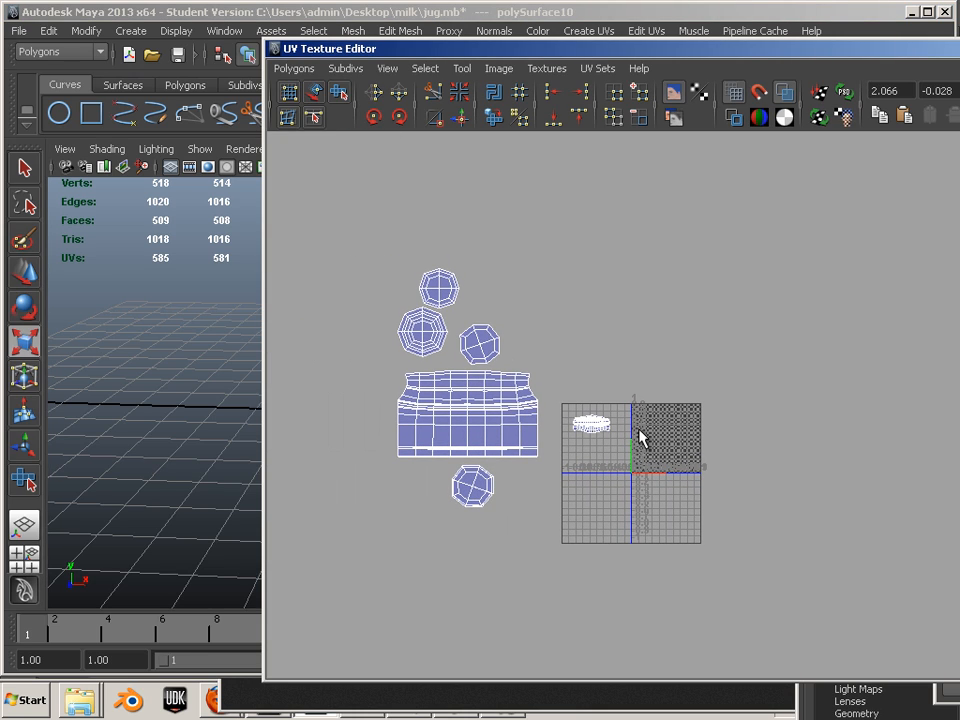
drag(340, 264, 339, 260)
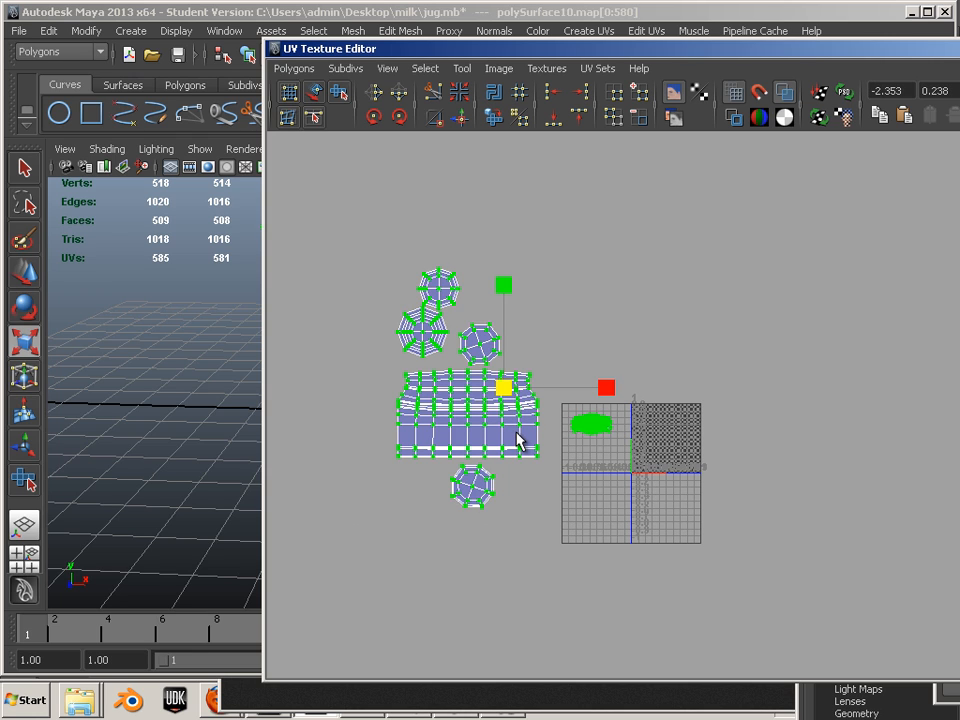
key(w)
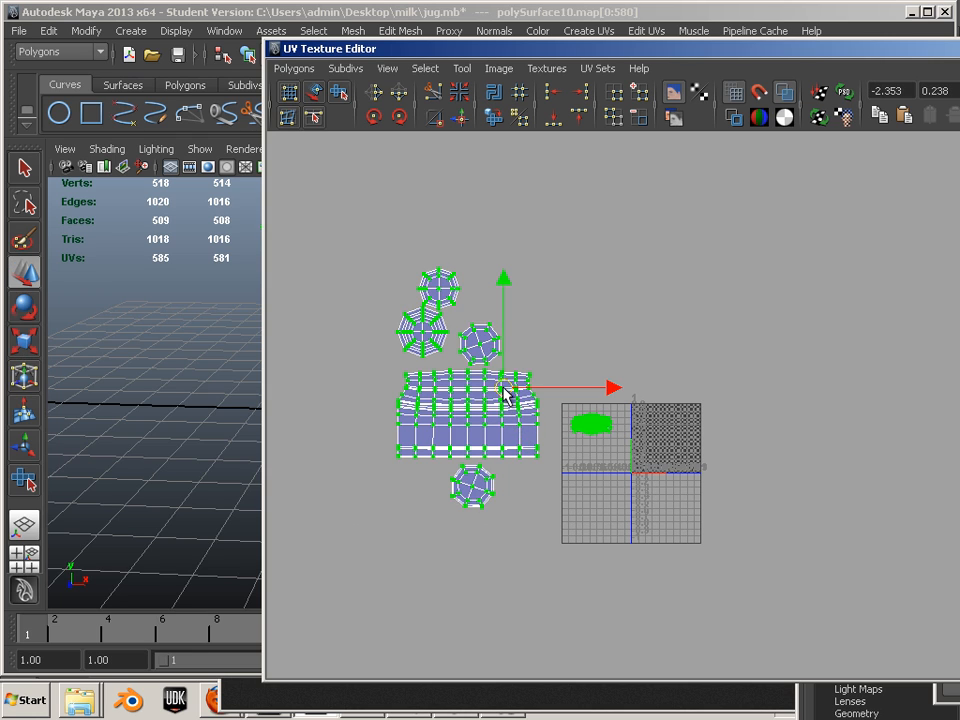
drag(503, 387, 709, 420)
- Scale all the UV shells down together and position them so the jug body's shell fits inside the texture square
alt+middle_drag(692, 463, 610, 451)
alt+right_drag(610, 451, 803, 561)
key(r)
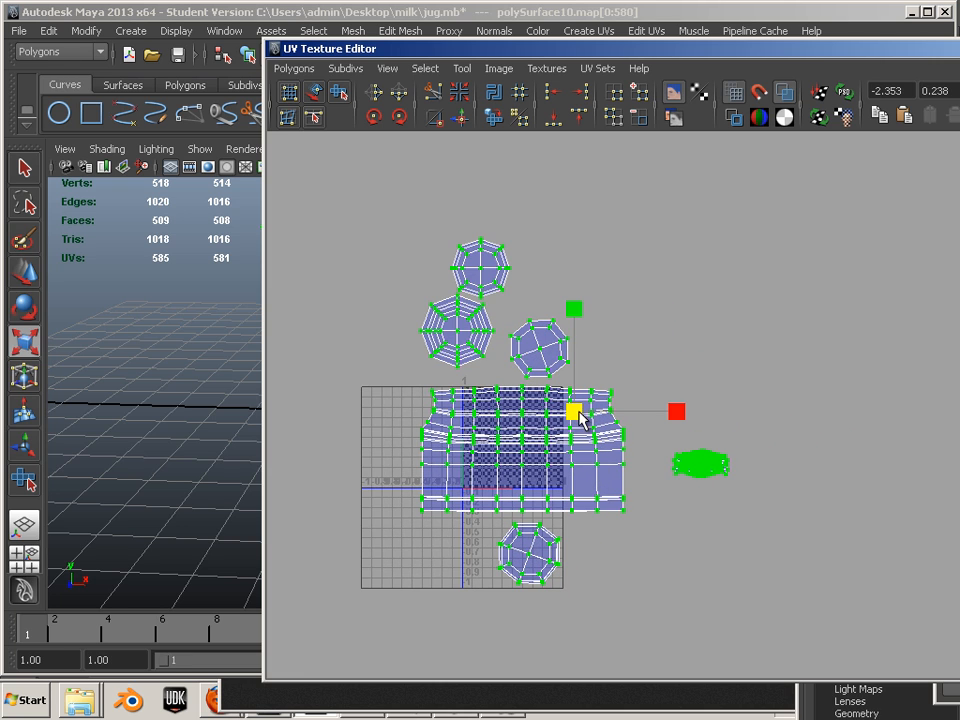
drag(579, 413, 612, 483)
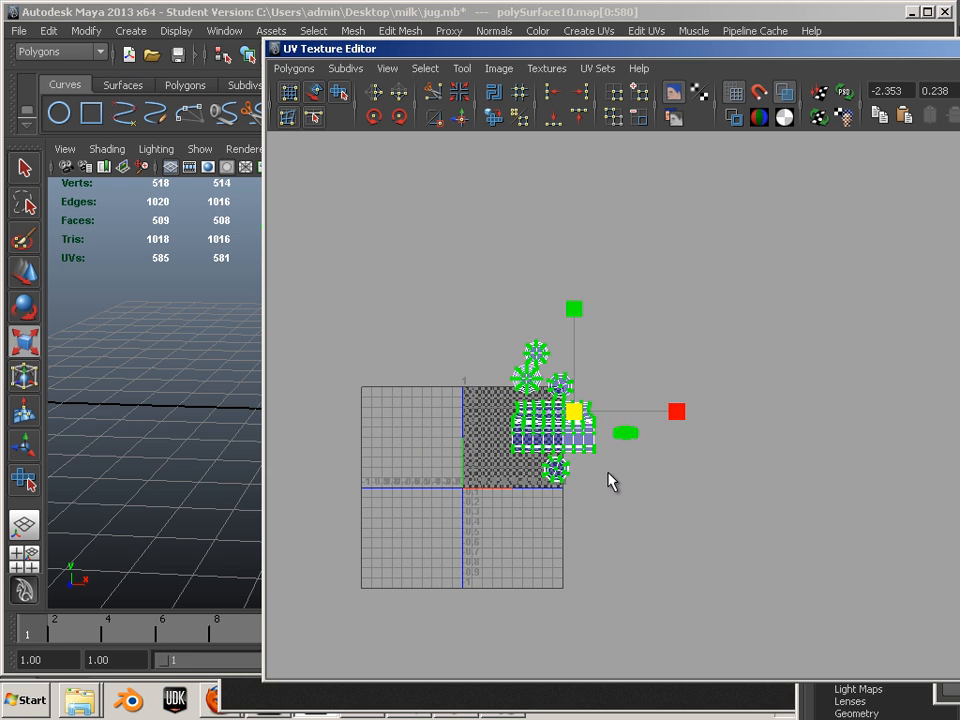
key(w)
drag(576, 412, 540, 449)
mouse_move(562, 471)
alt+right_down()
mouse_move(647, 529)
mouse_move(532, 480)
mouse_move(572, 492)
alt+right_up()
alt+middle_drag(362, 413, 587, 340)
- Select the jug bottom's UV shell and move it above the jug body's shell, beside the jug-top shell inside the texture square
click(541, 617)
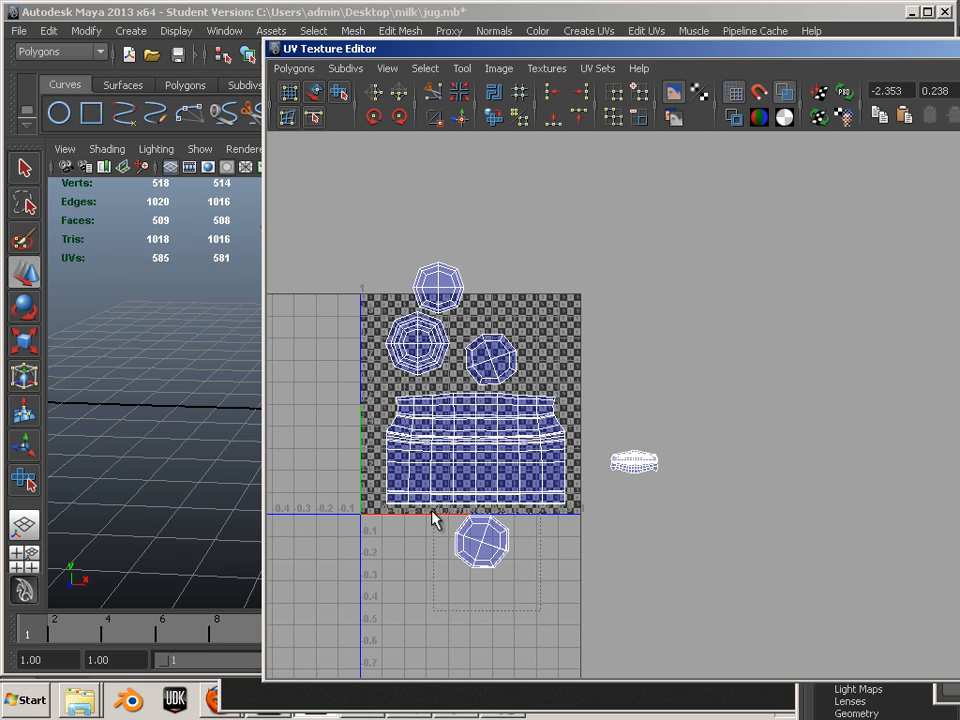
drag(433, 518, 433, 518)
drag(482, 546, 546, 336)
alt+right_drag(546, 336, 572, 400)
alt+middle_drag(320, 278, 471, 373)
alt+right_drag(471, 373, 436, 412)
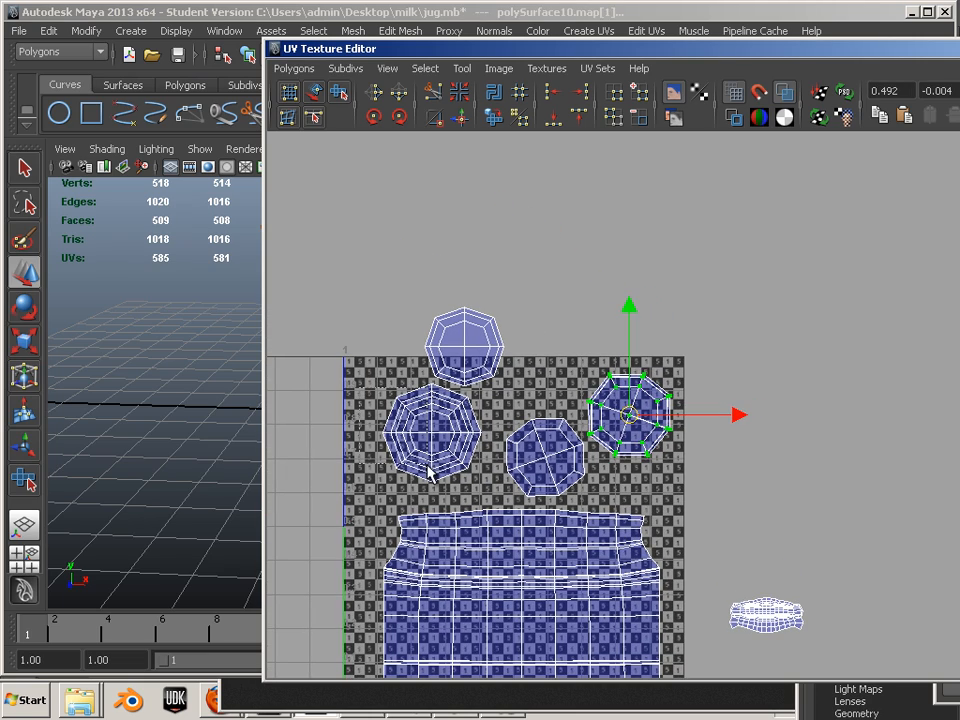
- Move the largest ringed round UV shell to the texture square's left edge and lower the protruding round shell inside its upper edge
drag(428, 467, 395, 458)
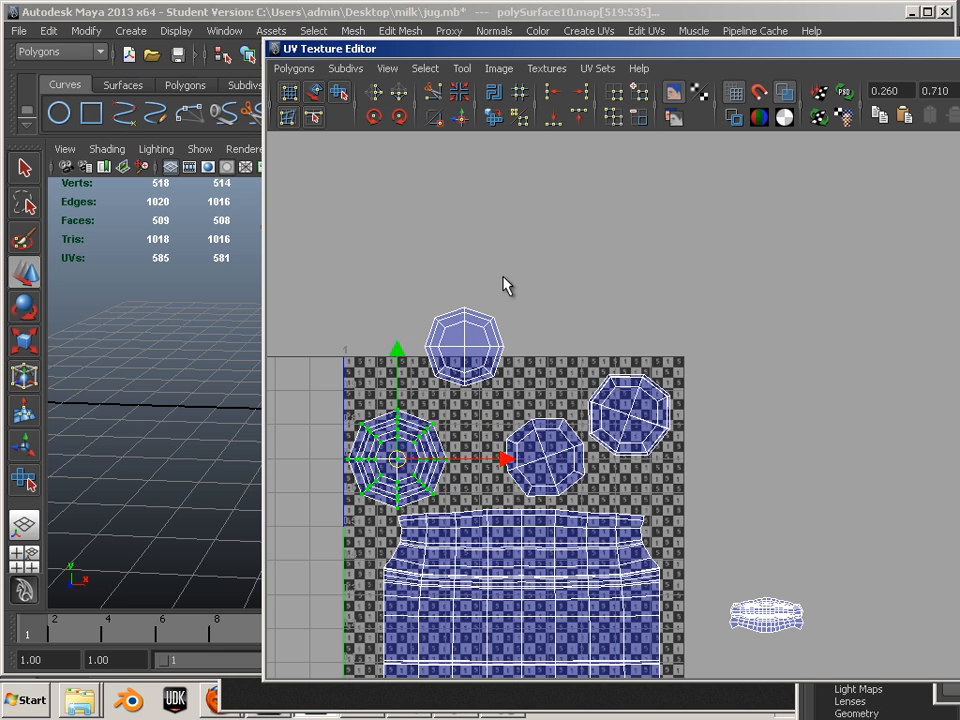
drag(425, 395, 425, 393)
drag(456, 349, 466, 398)
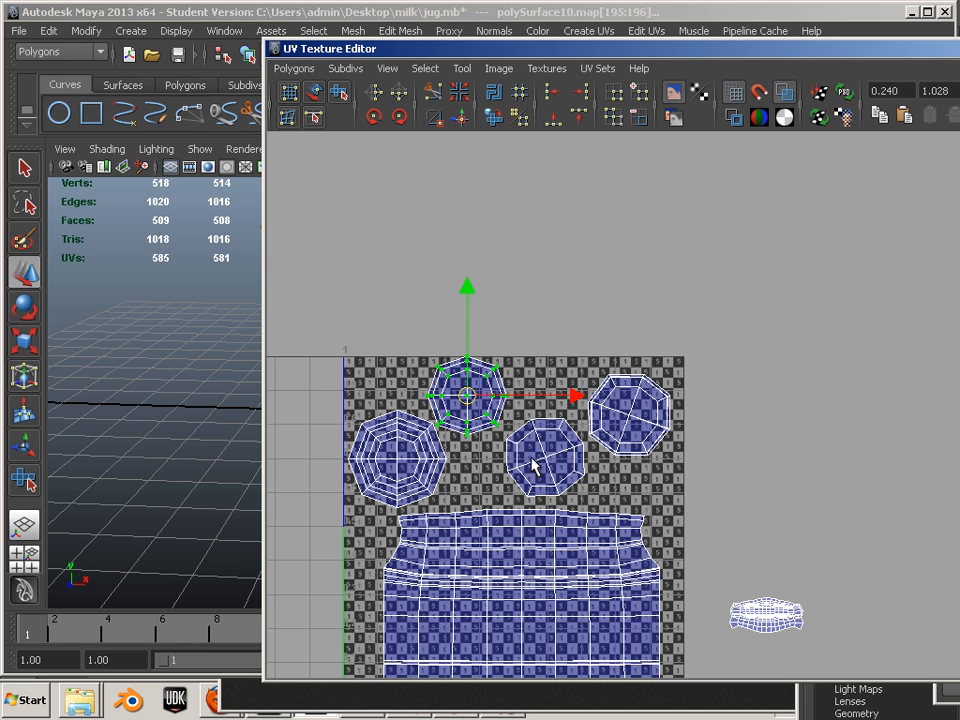
- Shift the two remaining octagonal UV shells leftward within the texture square, clearing space near its right edge above the body's shell
alt+middle_drag(533, 463, 473, 438)
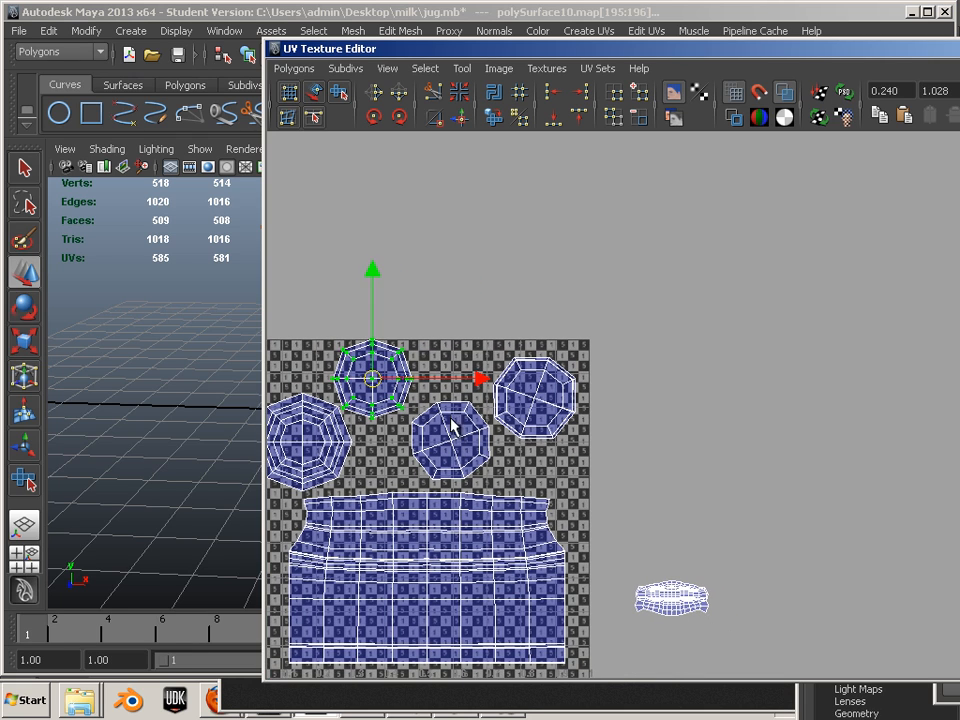
drag(451, 336, 538, 456)
ctrl+right_drag(506, 413, 545, 396)
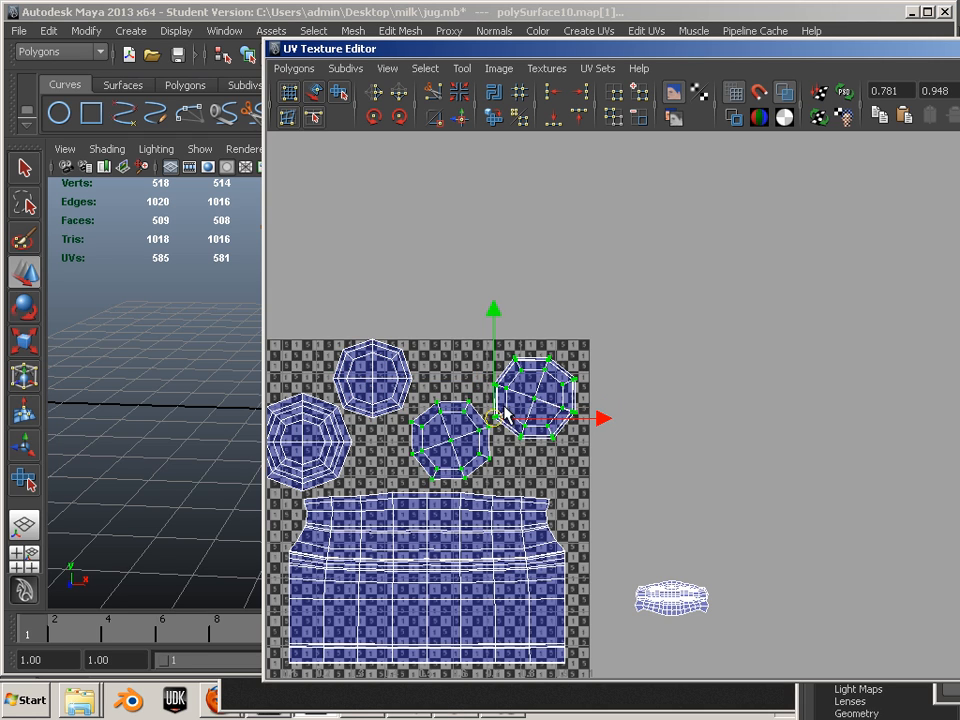
drag(486, 411, 460, 419)
drag(550, 366, 516, 404)
ctrl+right_drag(533, 391, 561, 363)
mouse_move(506, 397)
mouse_down()
mouse_move(474, 374)
mouse_move(491, 386)
mouse_up()
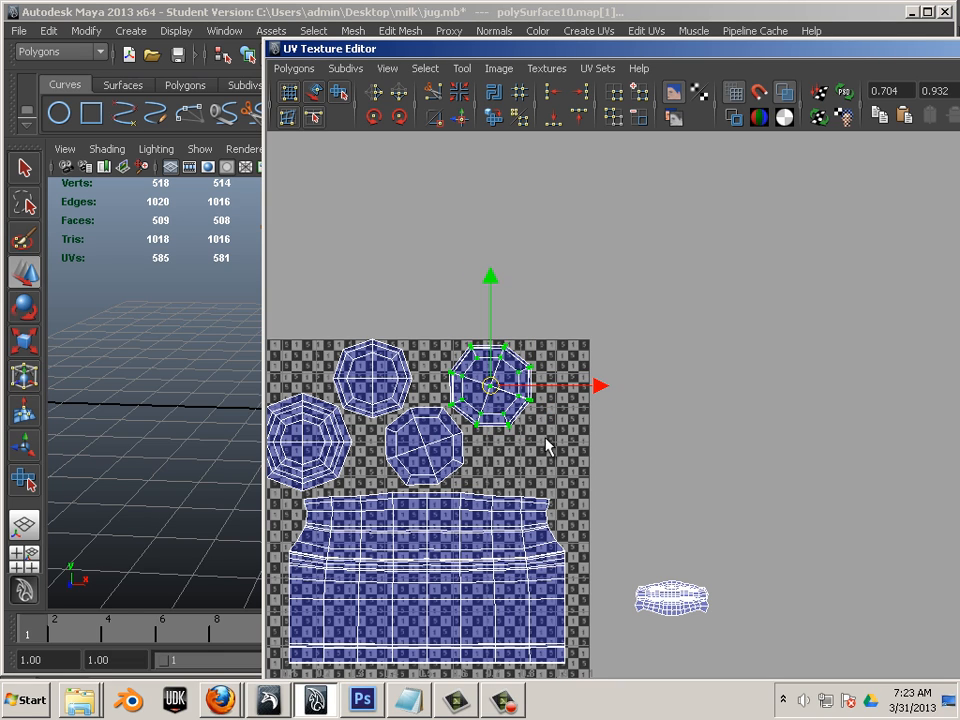
- Select the handle's UV shell outside the texture square and move it into the gap above the body's right shoulder
drag(765, 672, 765, 670)
drag(677, 602, 510, 470)
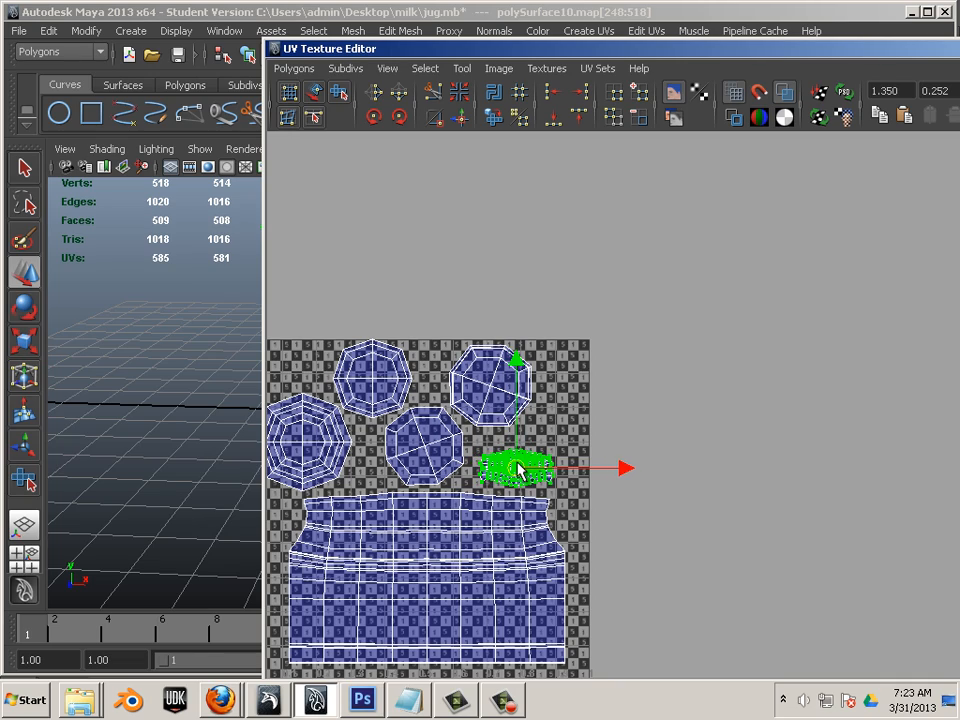
alt+middle_drag(292, 194, 454, 182)
- Return to object selection, separate the combined jug mesh into individual parts, and deselect them
drag(420, 55, 692, 169)
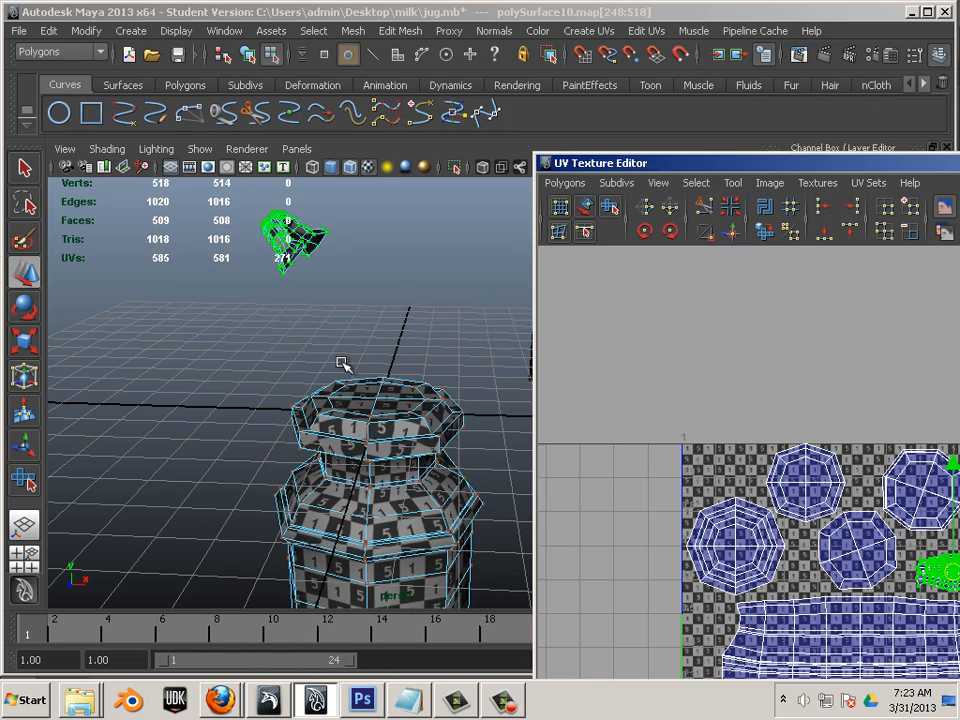
alt+drag(343, 364, 332, 407)
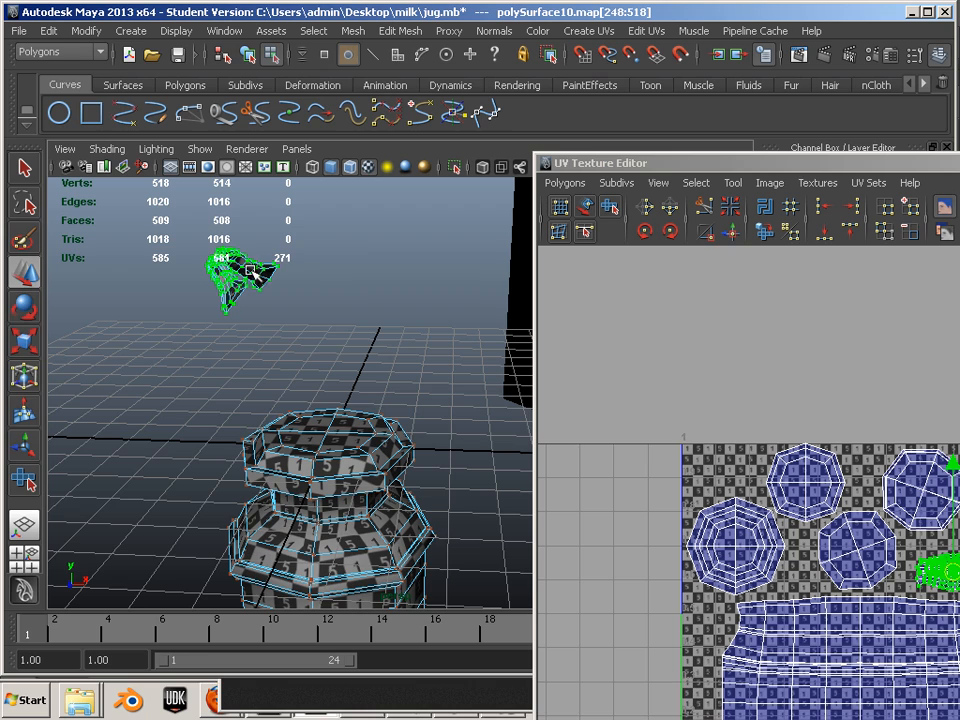
key(F8)
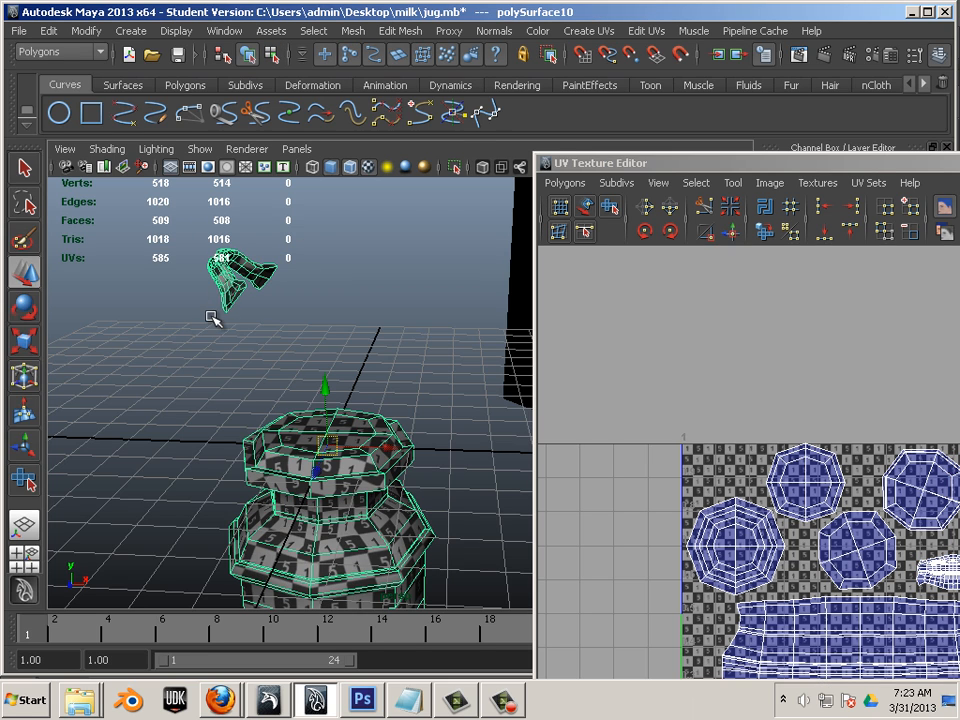
right_click(227, 272)
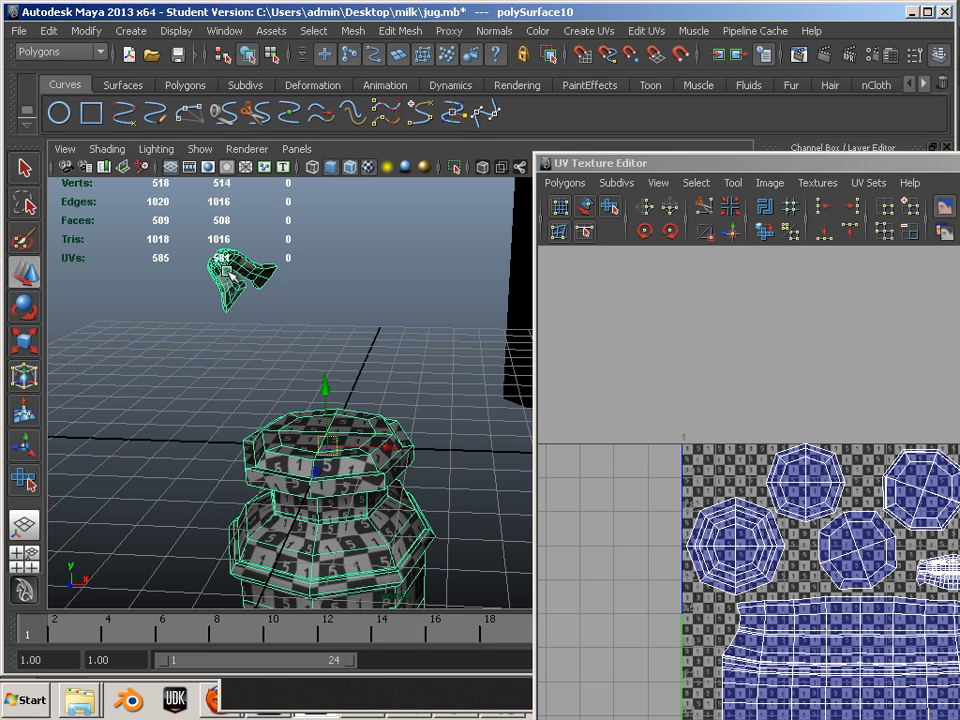
click(350, 31)
click(375, 73)
click(253, 307)
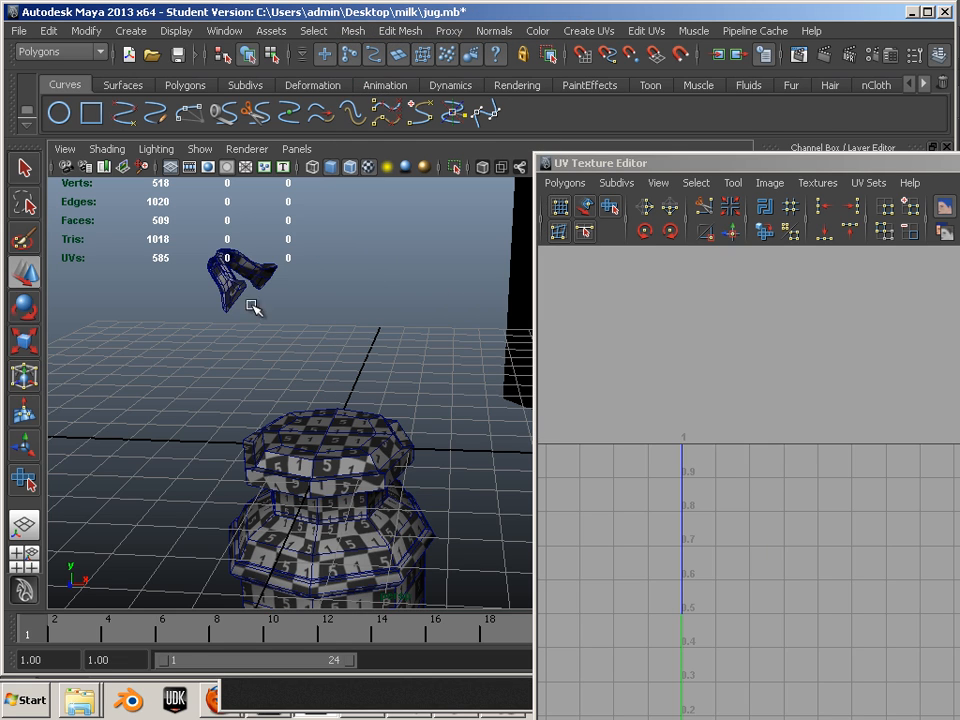
- Select the handle, freeze its transformations, and use Duplicate Special to create a copy on the jug's opposite side
click(227, 292)
drag(333, 387, 240, 440)
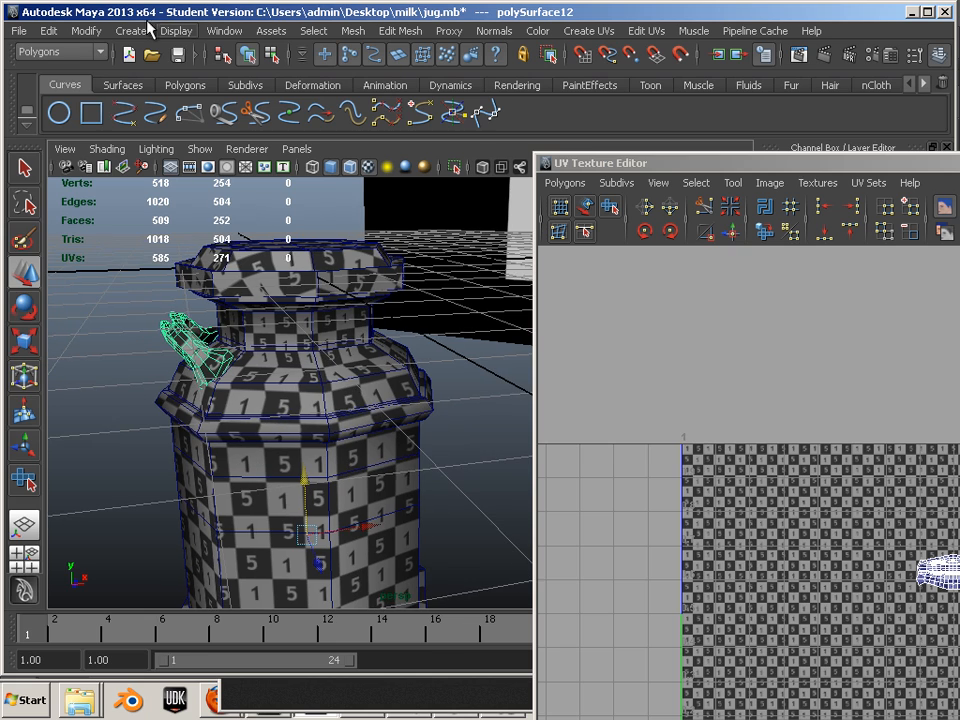
click(85, 32)
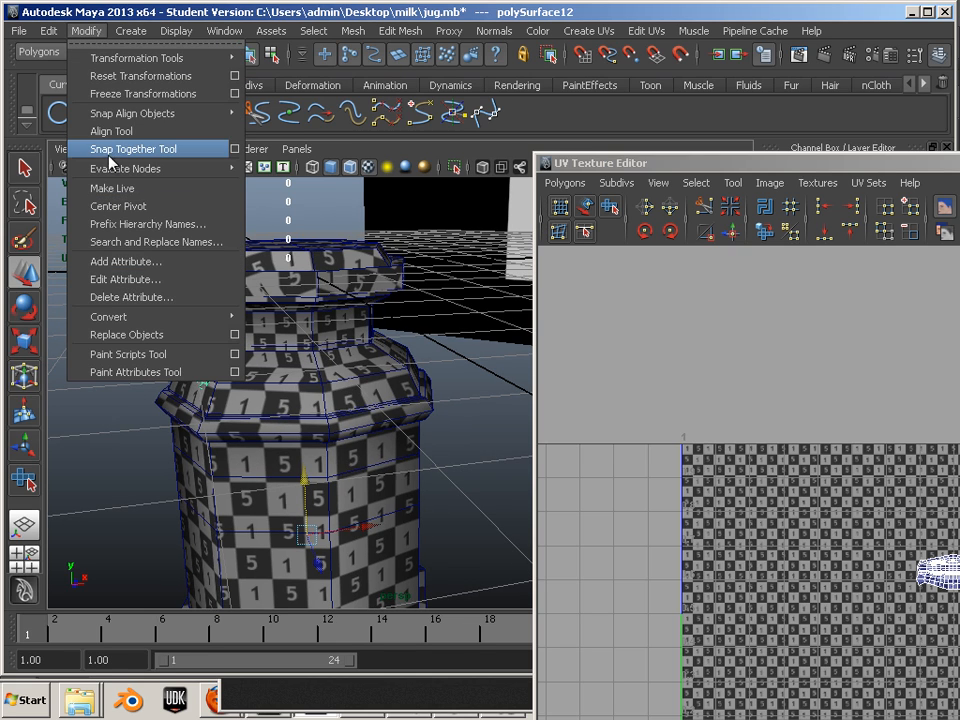
click(103, 93)
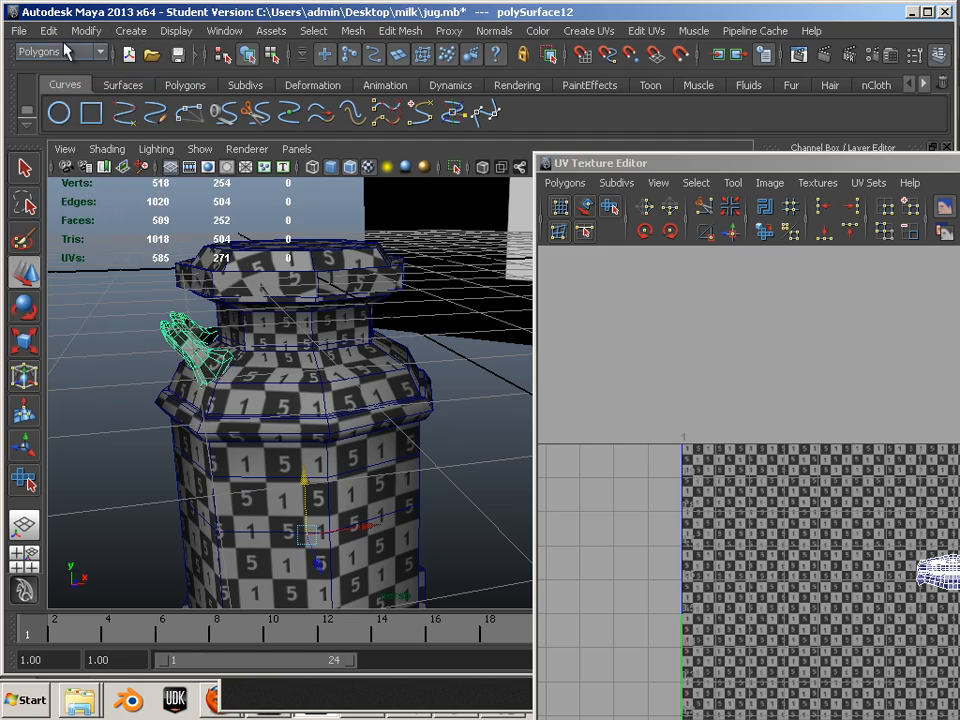
click(48, 31)
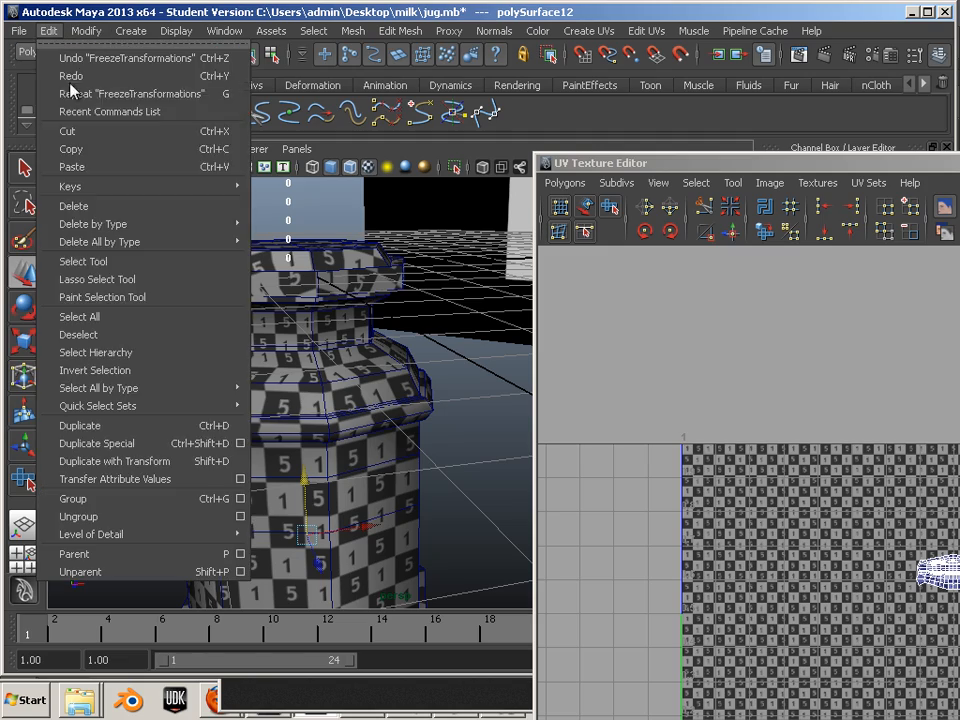
click(184, 447)
alt+drag(103, 382, 511, 277)
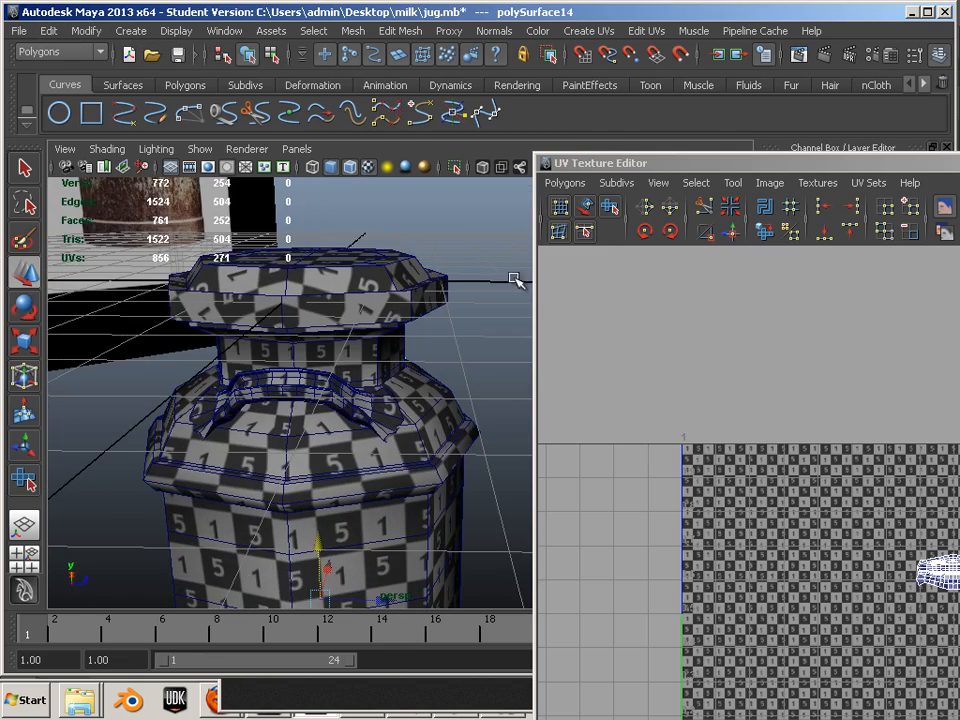
- Select all the jug's parts together, including both handles, so their UV shells show in the UV Texture Editor
drag(688, 163, 468, 82)
alt+right_drag(195, 380, 160, 376)
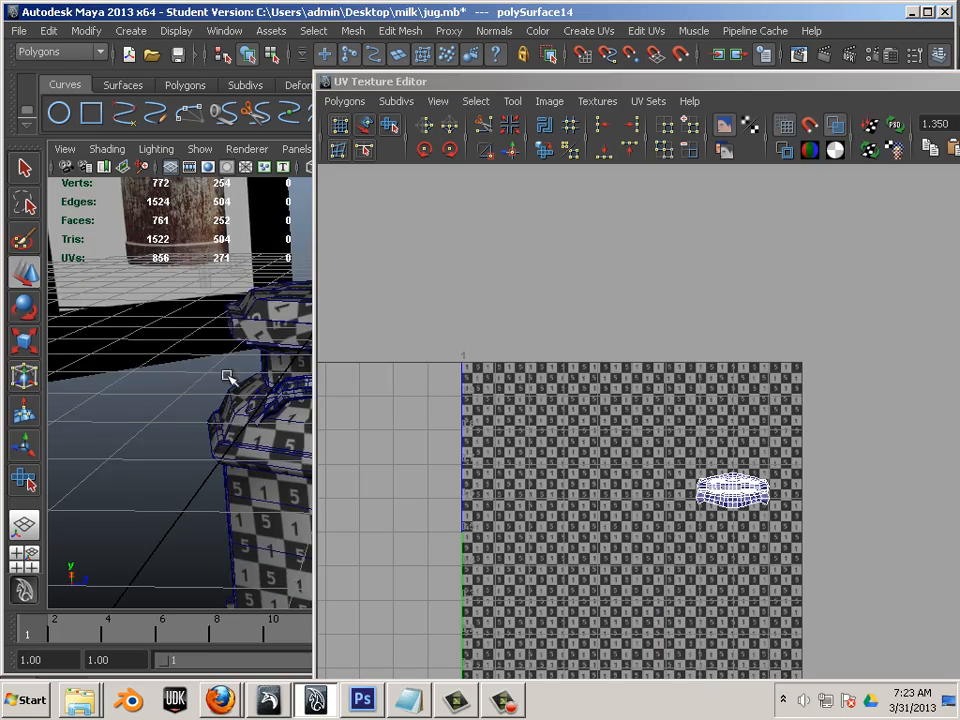
alt+middle_drag(229, 377, 90, 337)
alt+drag(120, 341, 188, 378)
alt+right_drag(188, 378, 64, 330)
drag(461, 83, 621, 143)
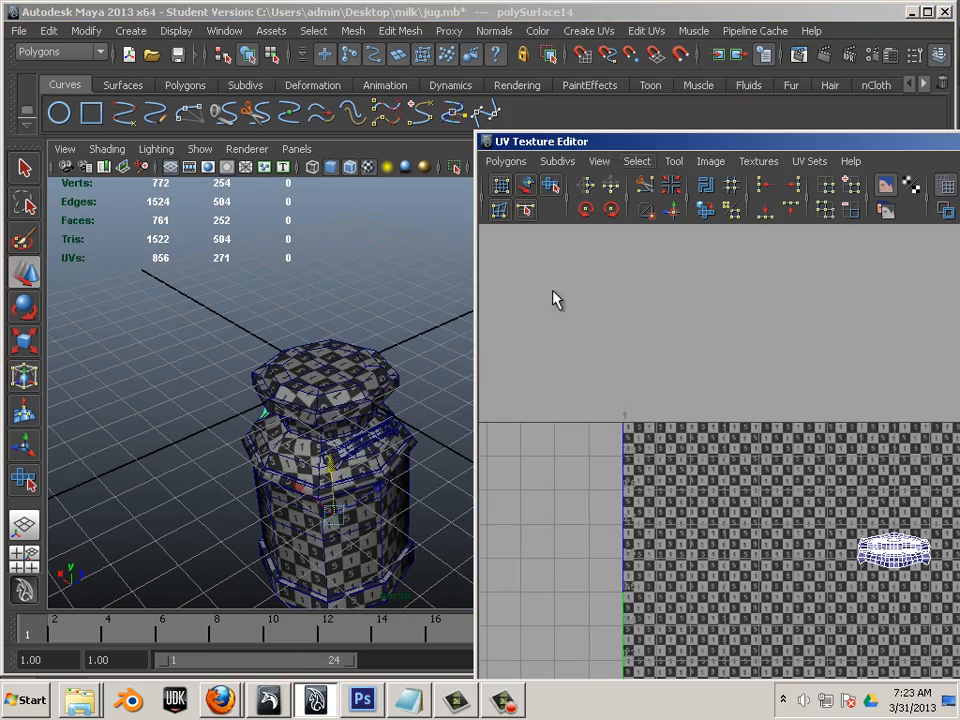
alt+middle_drag(330, 448, 271, 362)
drag(182, 249, 384, 505)
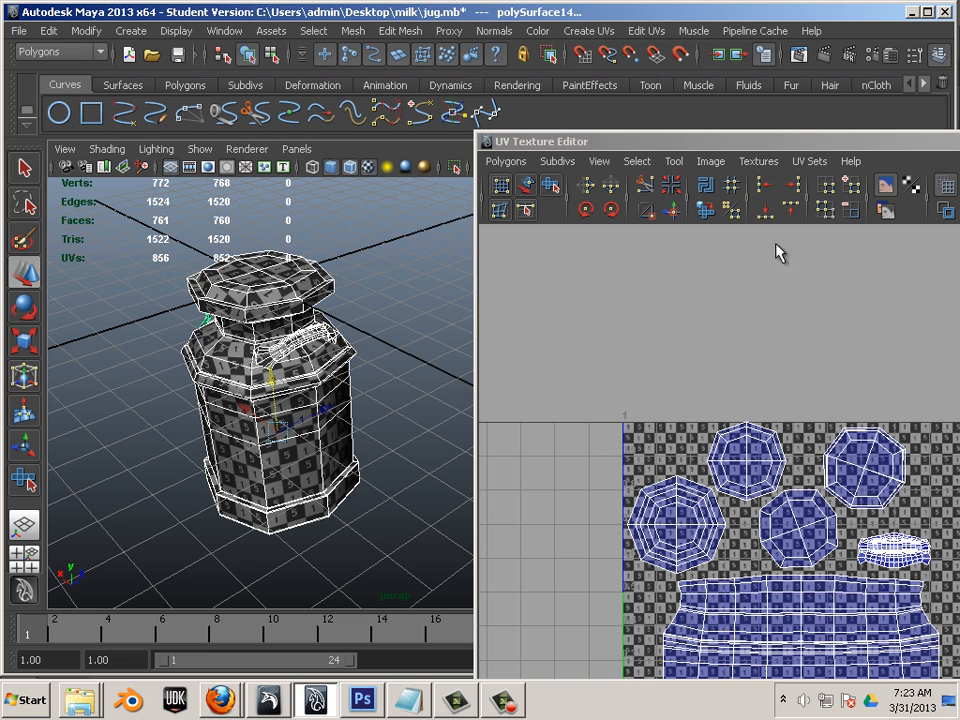
- Select one of the two overlapping handle UV shells and place it just above the other, inside the texture square's right edge
drag(738, 150, 480, 56)
right_click(645, 462)
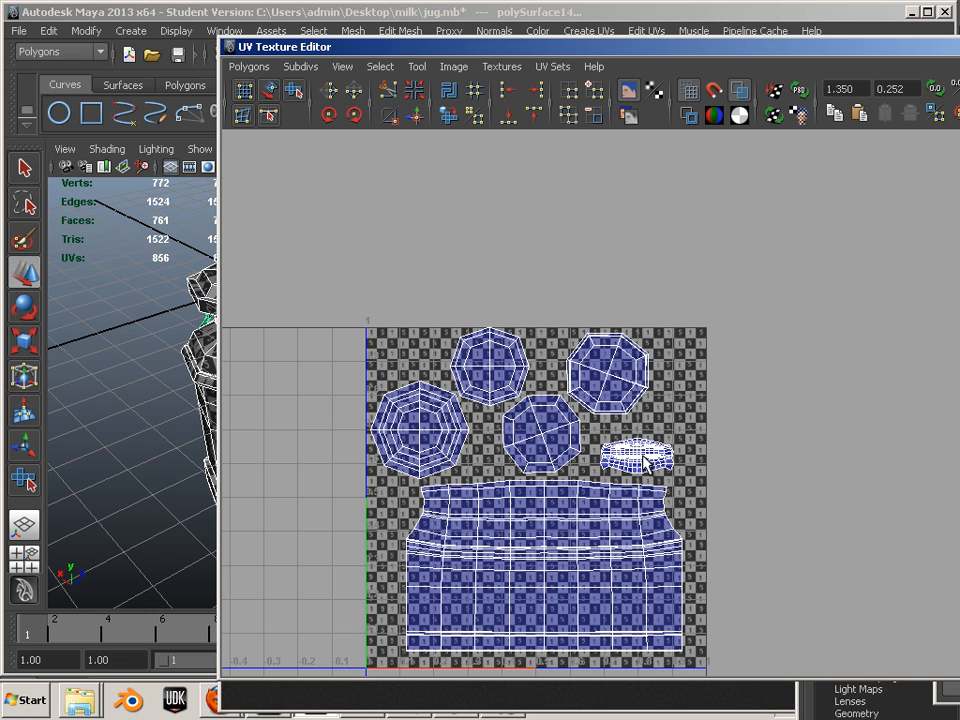
mouse_move(684, 442)
right_down()
mouse_move(669, 445)
mouse_move(694, 429)
right_up()
click(667, 449)
drag(638, 456, 677, 424)
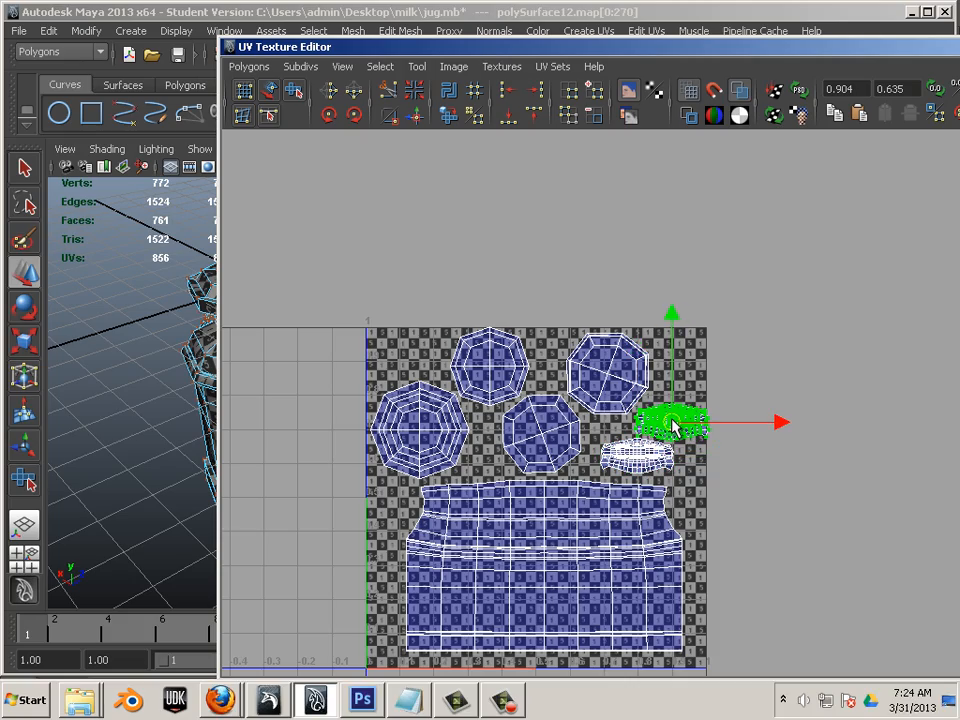
alt+right_drag(677, 424, 830, 566)
alt+middle_drag(737, 500, 716, 544)
alt+right_drag(716, 544, 683, 567)
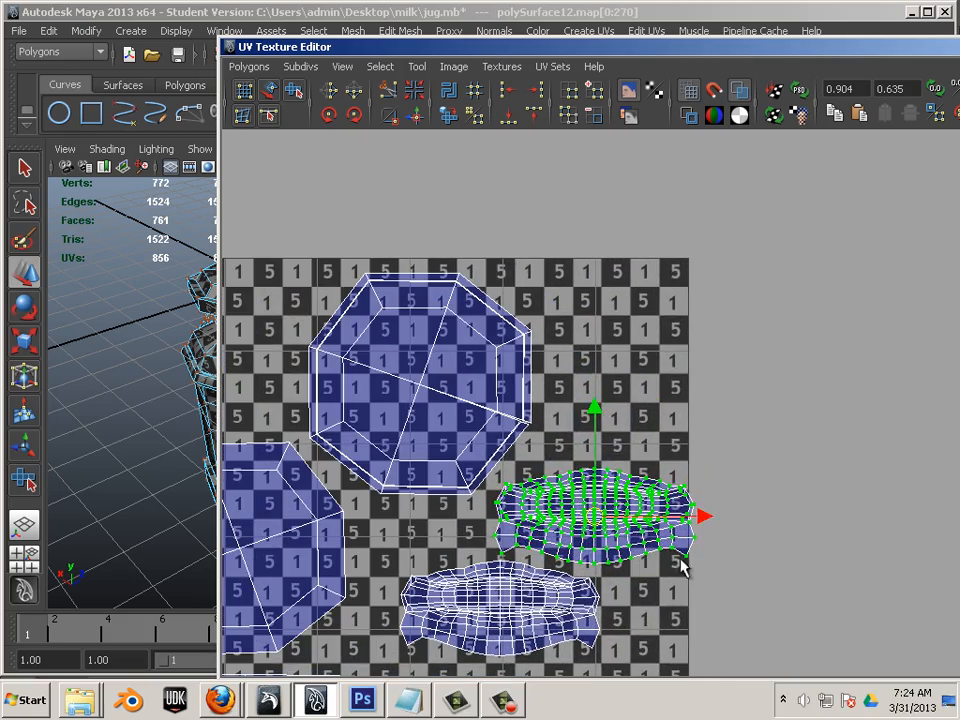
drag(594, 515, 574, 514)
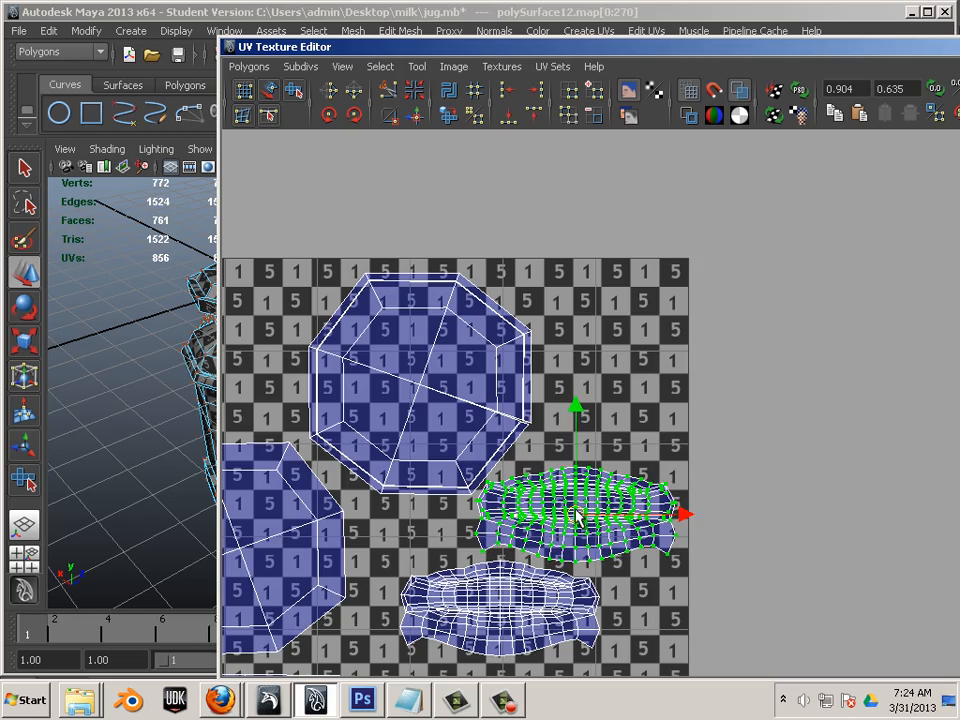
click(723, 602)
- Select all the UV shells and move them down slightly so the body's shell sits near the texture square's lower edge
alt+right_drag(690, 590, 345, 483)
alt+middle_drag(345, 483, 431, 441)
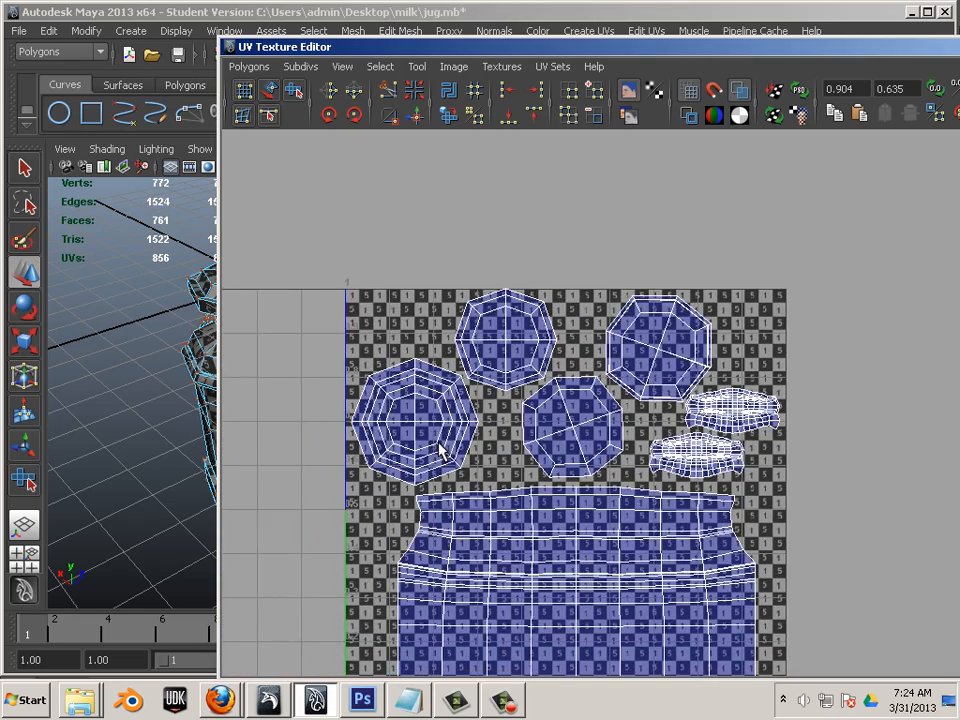
mouse_move(431, 441)
alt+right_down()
mouse_move(403, 454)
mouse_move(423, 458)
alt+right_up()
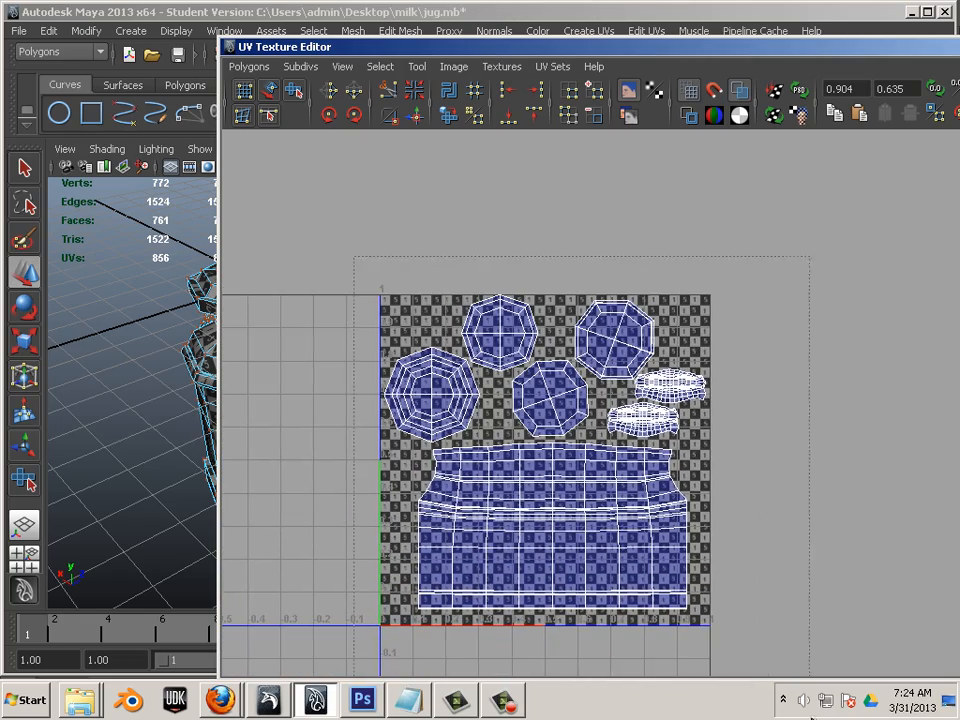
drag(811, 717, 811, 717)
drag(546, 456, 546, 467)
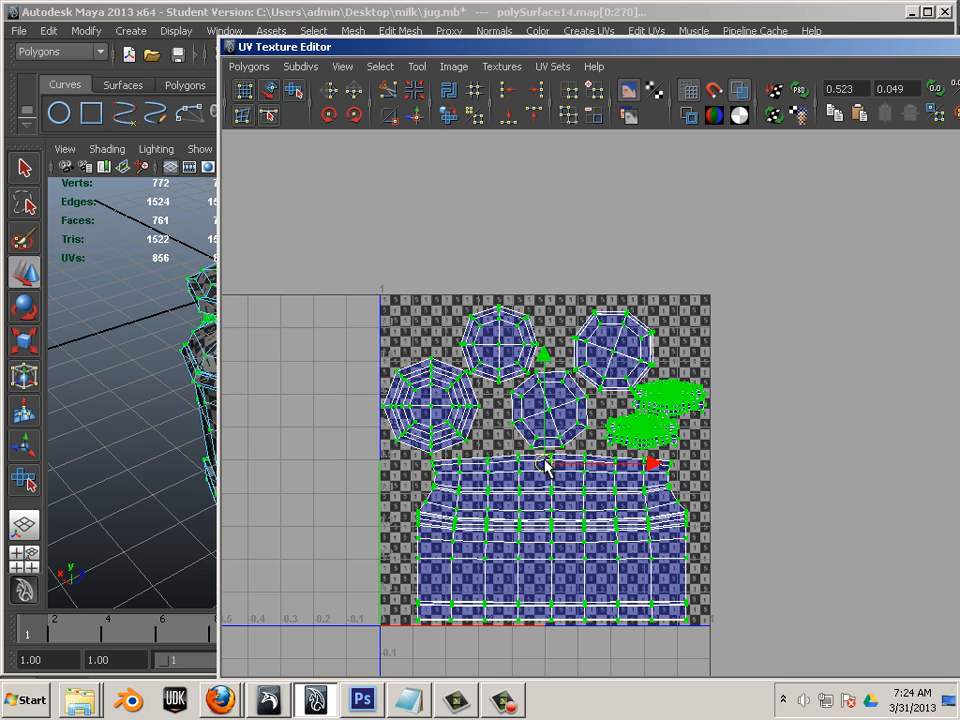
- Move the upper-left round UV shell left, rotate it slightly clockwise, and position it just inside the texture square's upper edge
drag(461, 293, 531, 327)
ctrl+right_drag(509, 318, 540, 301)
mouse_move(491, 331)
mouse_down()
mouse_move(476, 328)
mouse_move(482, 323)
mouse_up()
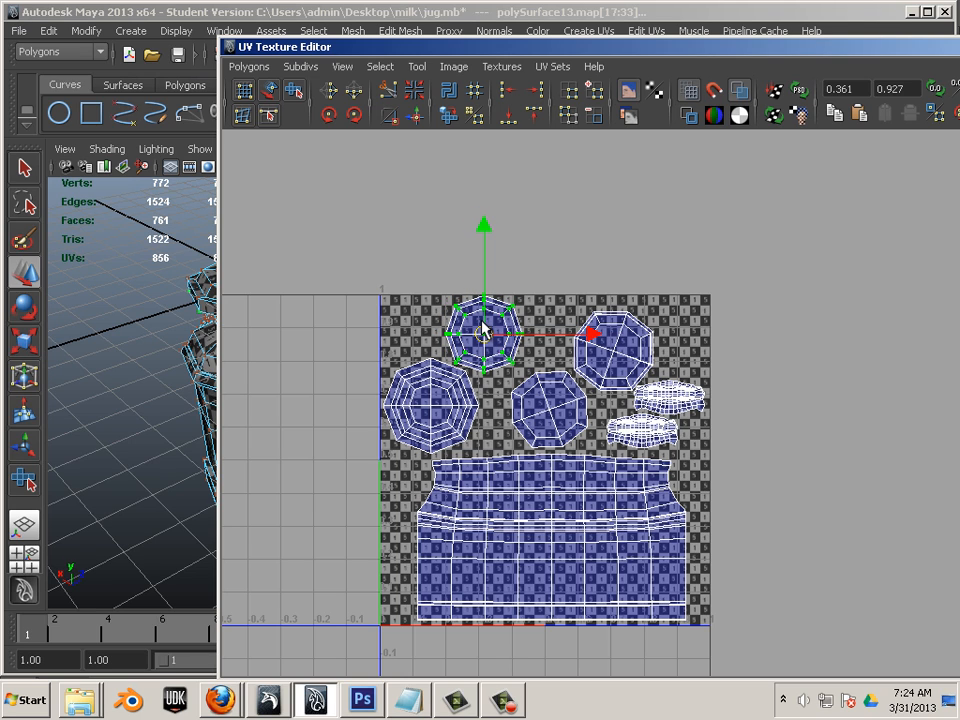
key(e)
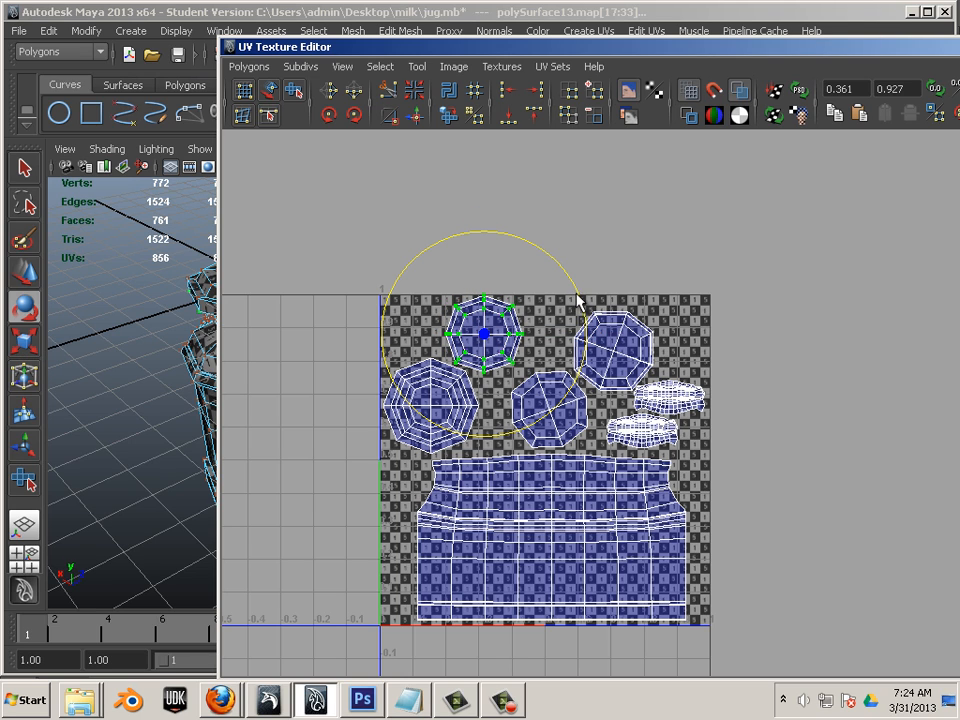
drag(577, 298, 577, 327)
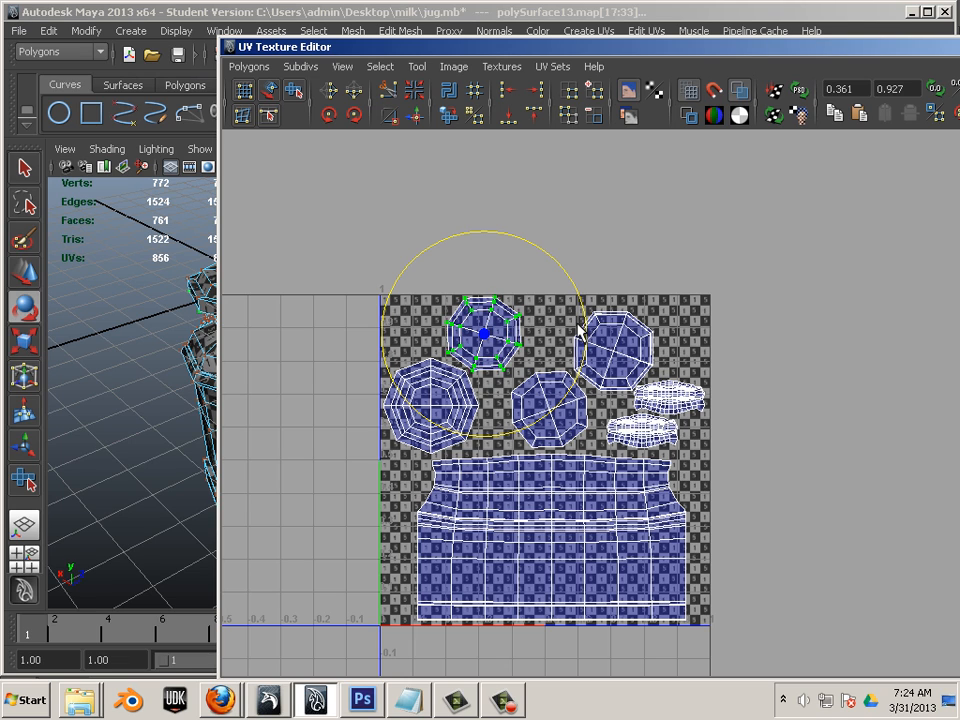
key(w)
drag(487, 340, 495, 347)
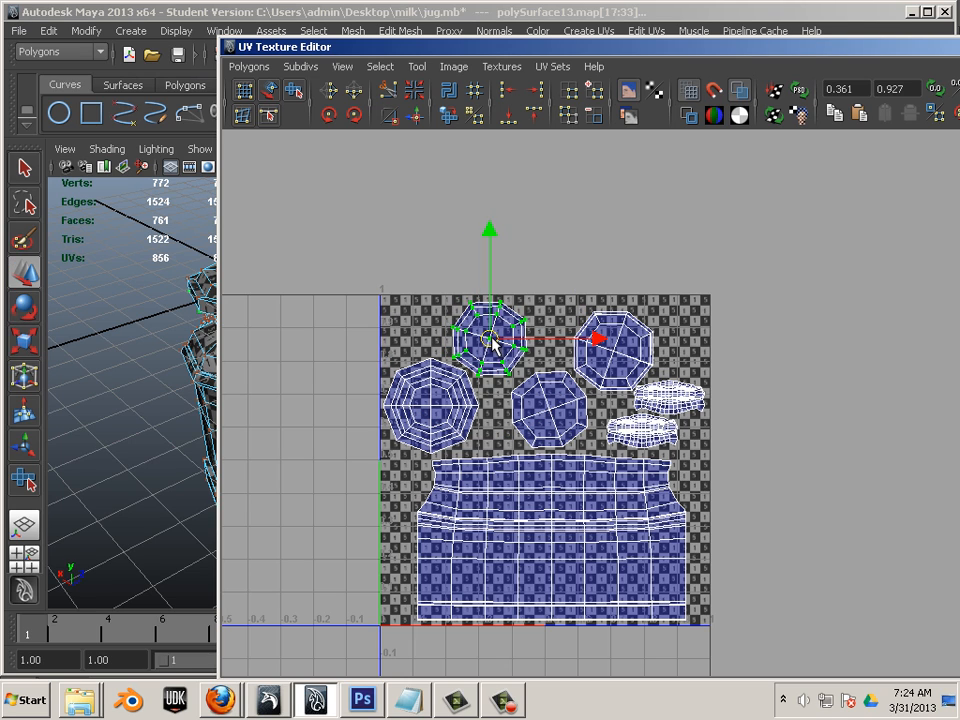
- Select the upper-right round UV shell and move it slightly up and left, away from the handle shells
drag(639, 327, 629, 336)
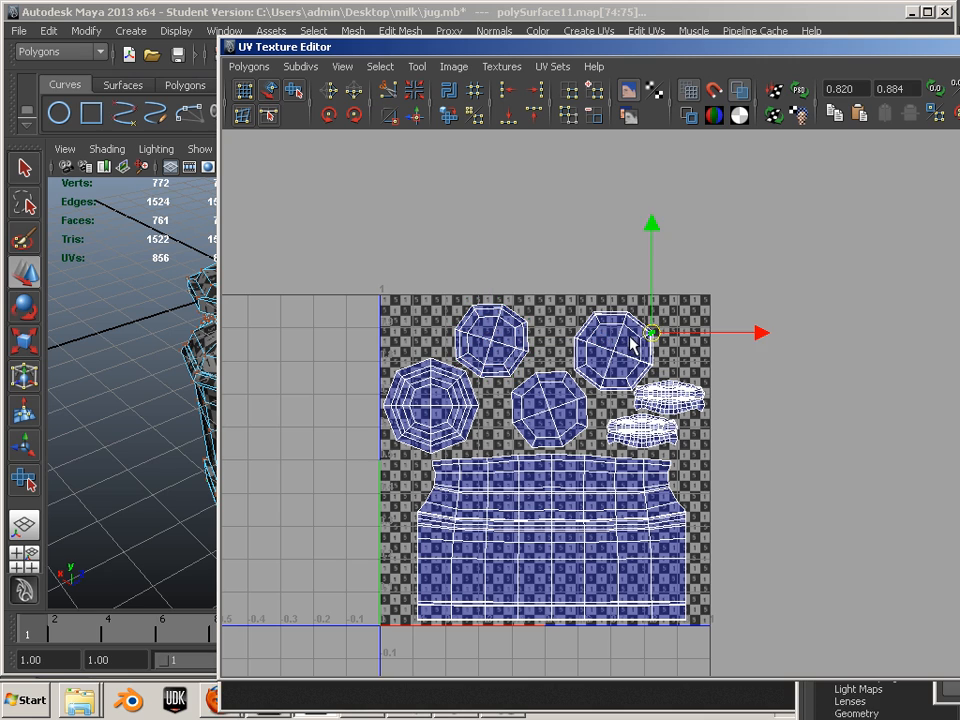
ctrl+right_drag(669, 316, 632, 335)
drag(612, 345, 595, 341)
- Select the upper handle UV shell, move it slightly up and left from the texture square's right edge, and deselect it
drag(730, 382, 679, 395)
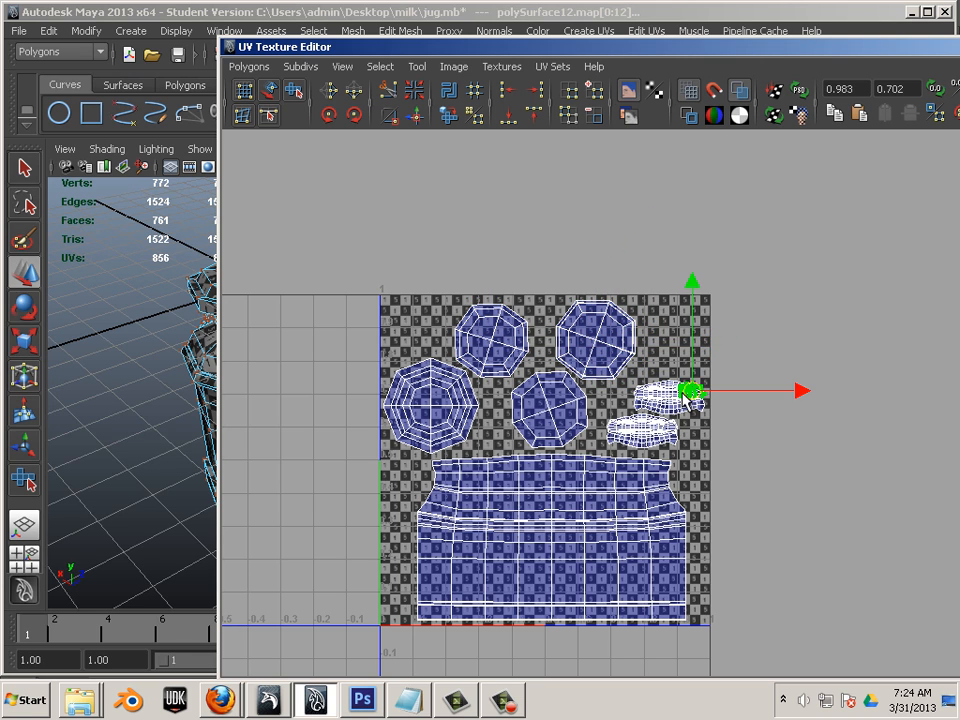
ctrl+right_drag(682, 393, 720, 371)
mouse_move(672, 393)
mouse_down()
mouse_move(641, 399)
mouse_move(664, 393)
mouse_up()
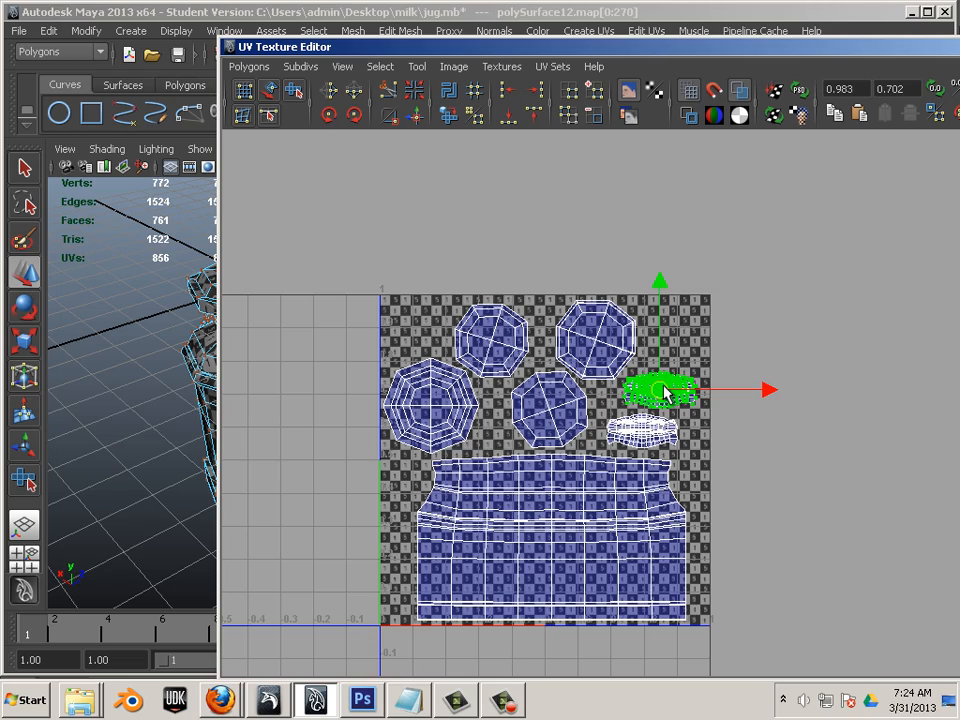
click(790, 650)
- Examine the checker pattern across the assembled jug's body, lid and both handles beside the completed UV layout
alt+right_drag(722, 600, 585, 545)
alt+middle_drag(585, 545, 442, 581)
drag(362, 52, 620, 110)
alt+right_drag(390, 420, 290, 392)
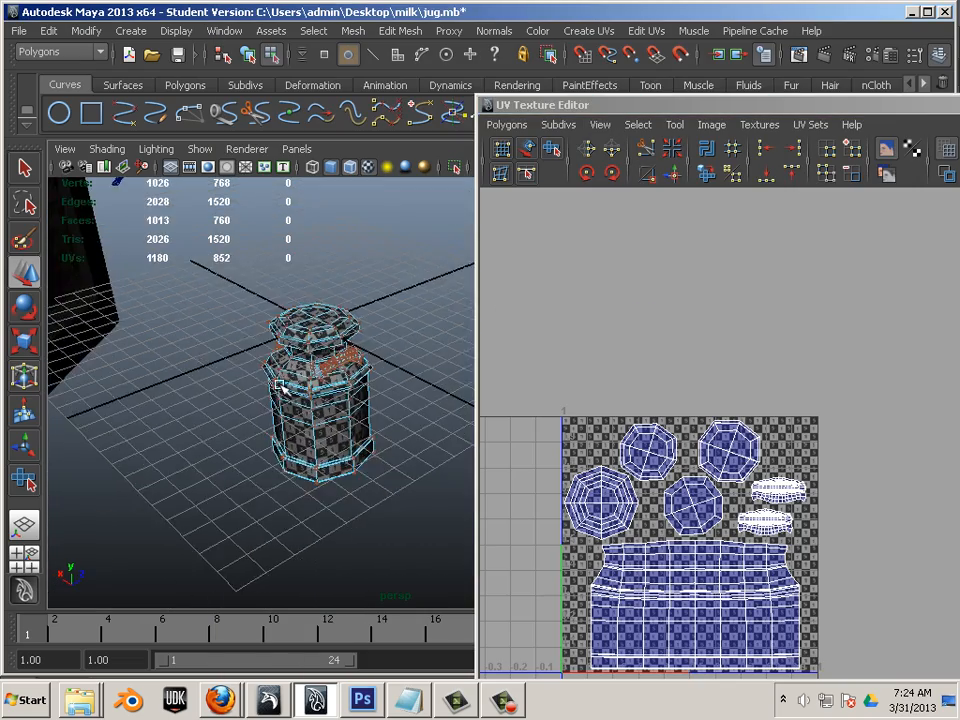
alt+drag(290, 392, 310, 362)
alt+right_drag(310, 362, 480, 460)
alt+middle_drag(345, 378, 380, 462)
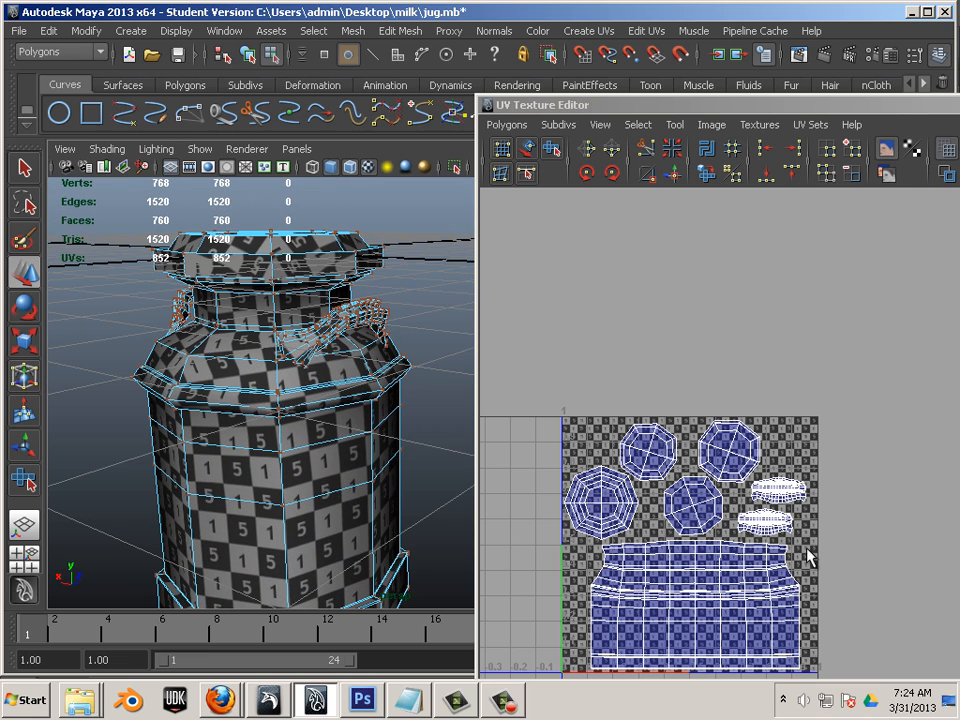
- Select the round UV shell just above the body shell and rotate it slightly clockwise until its spokes run vertically and horizontally
click(702, 500)
drag(720, 500, 690, 510)
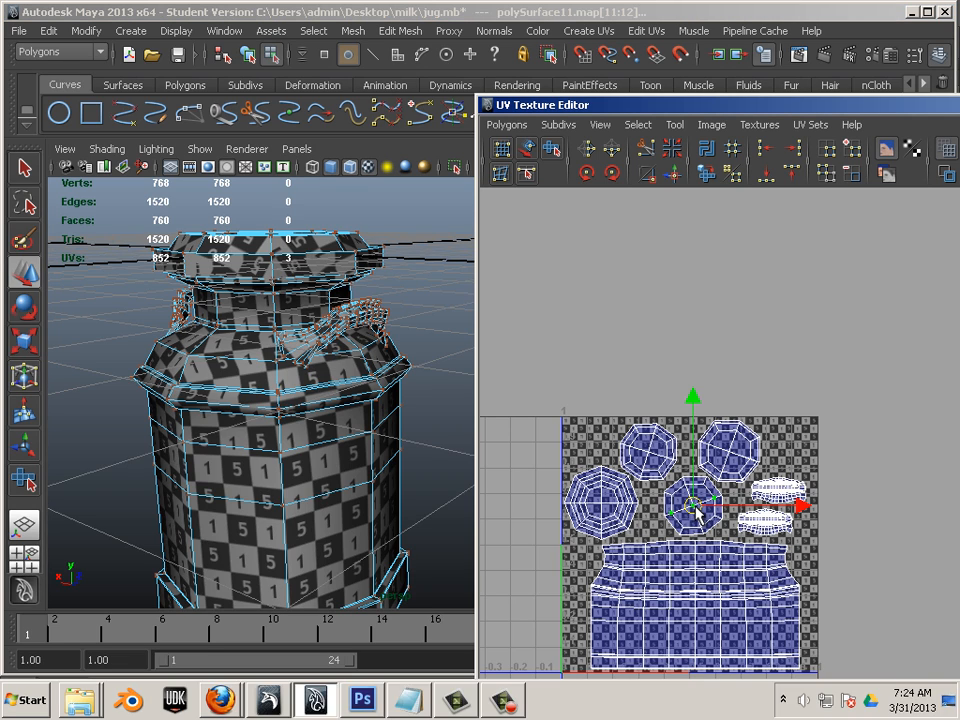
key(shift+period)
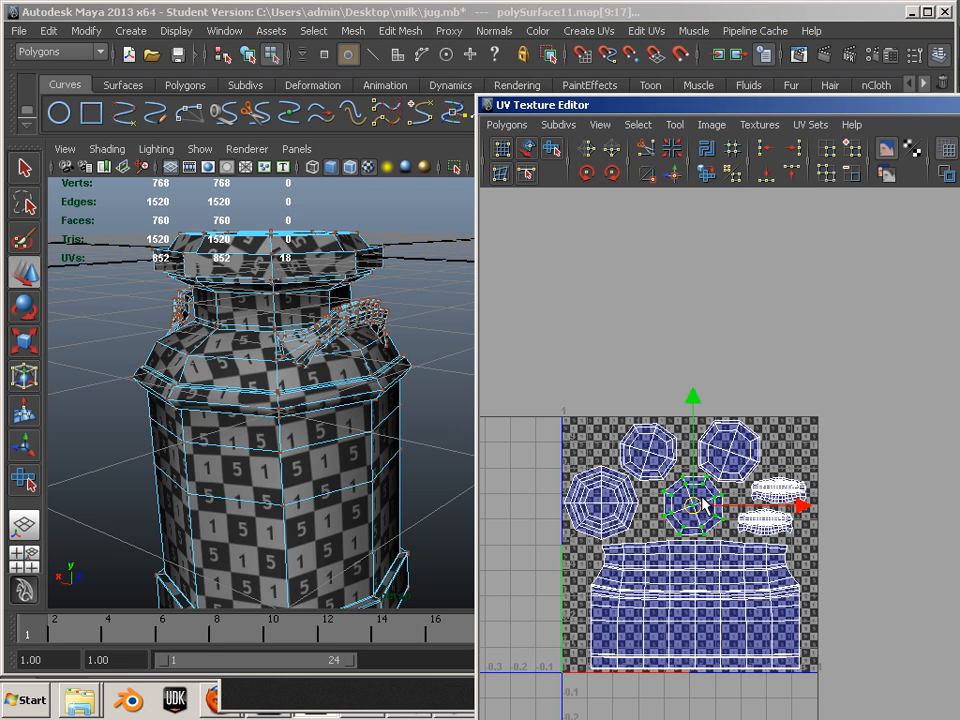
key(r)
key(e)
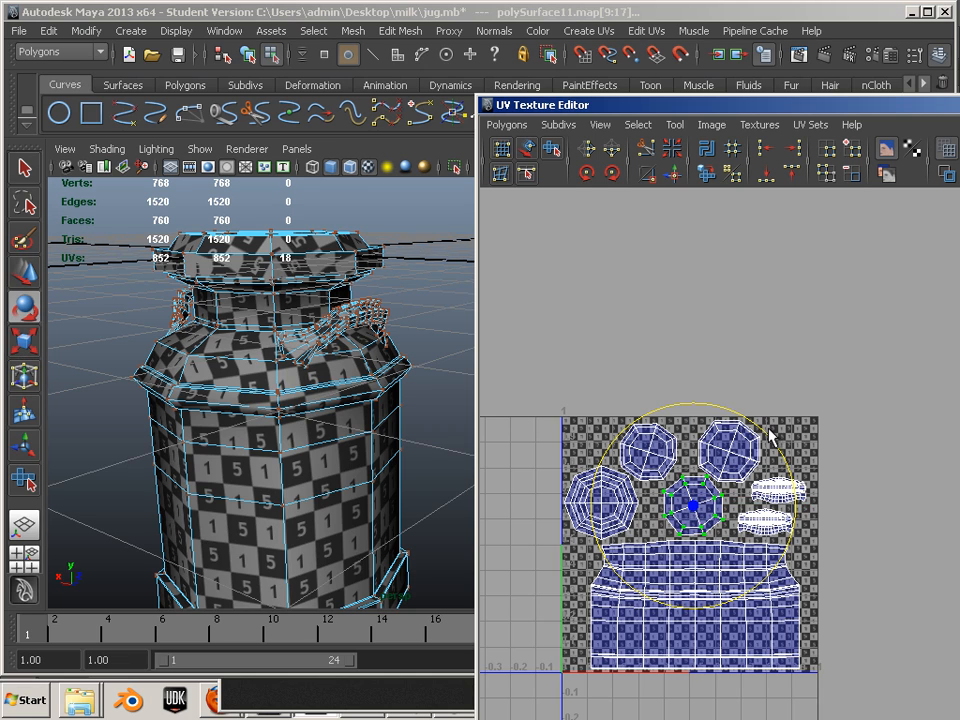
drag(771, 432, 788, 467)
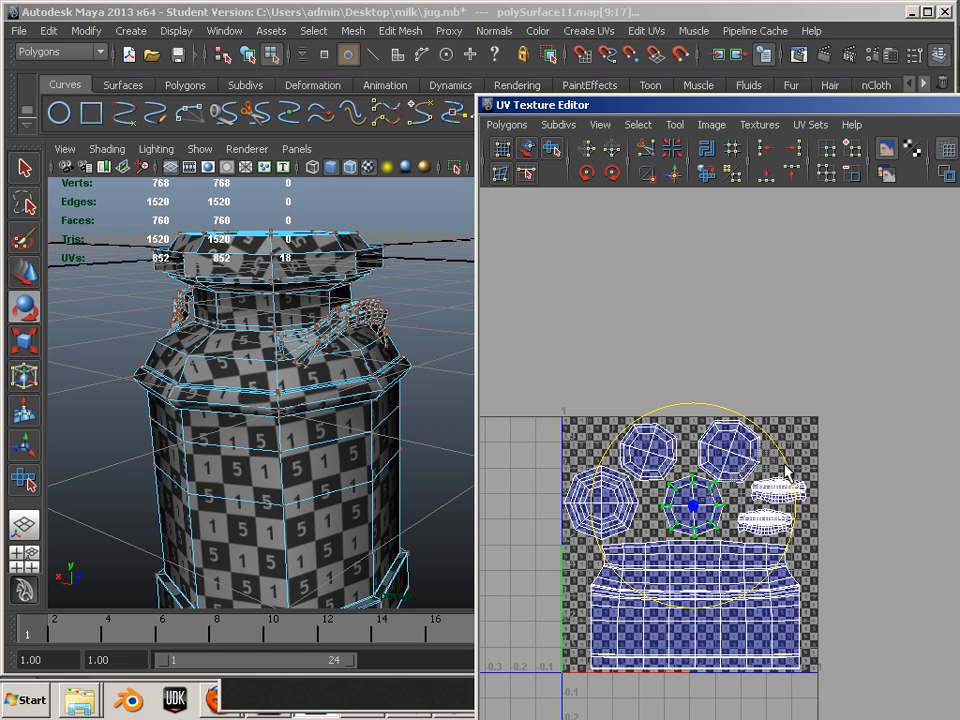
- Straighten the upper-left round UV shell with a slight counterclockwise rotation and move it slightly right and down
drag(675, 422, 660, 442)
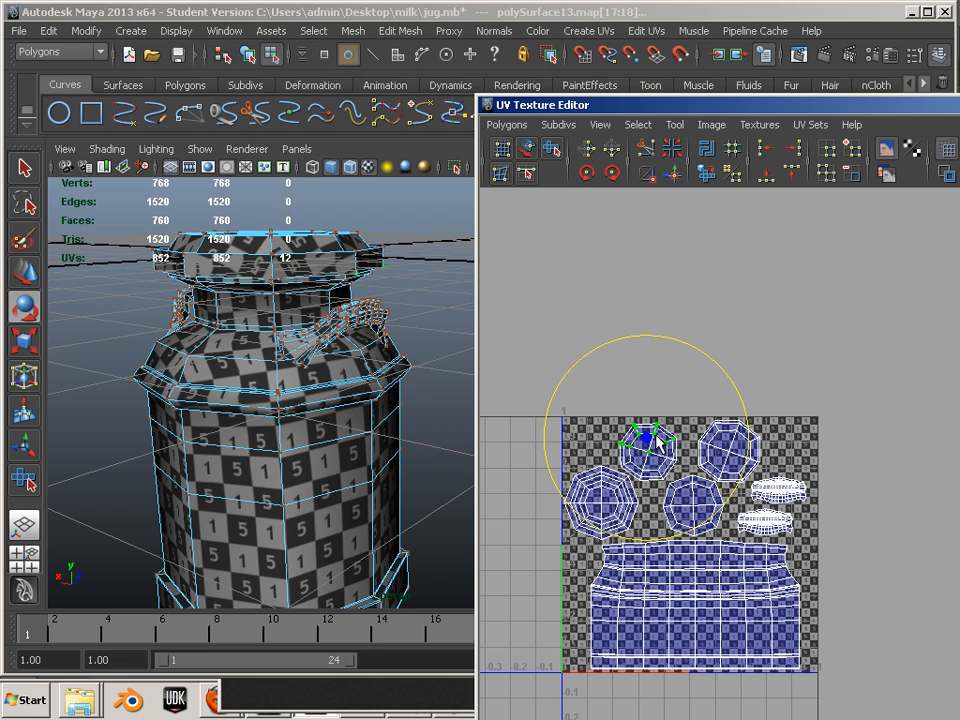
key(shift+period)
key(shift+period)
drag(732, 397, 712, 386)
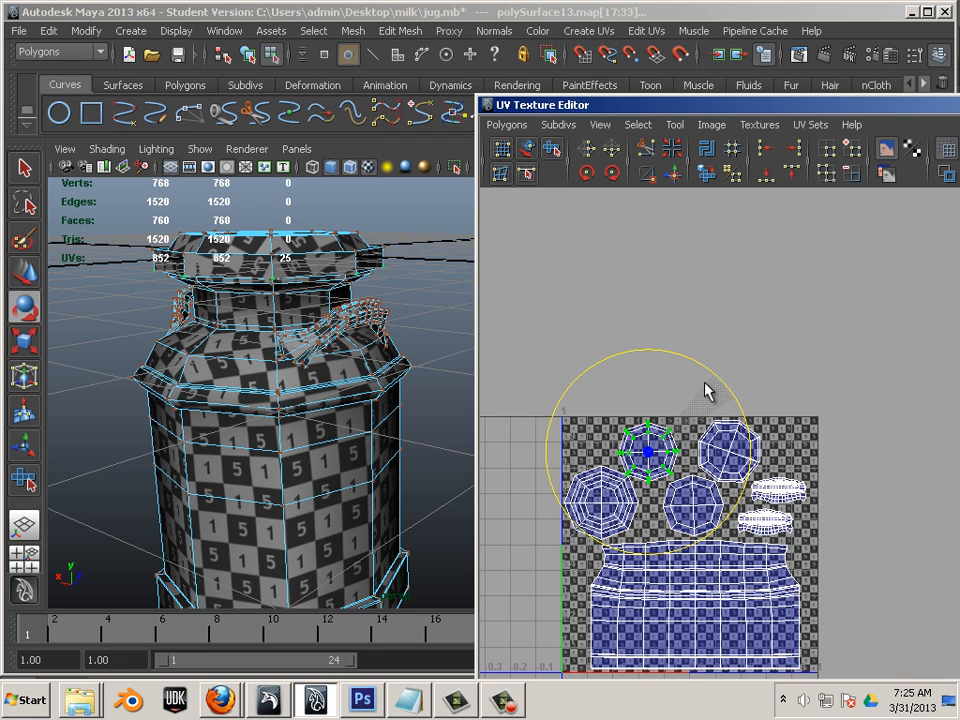
key(w)
drag(645, 450, 658, 455)
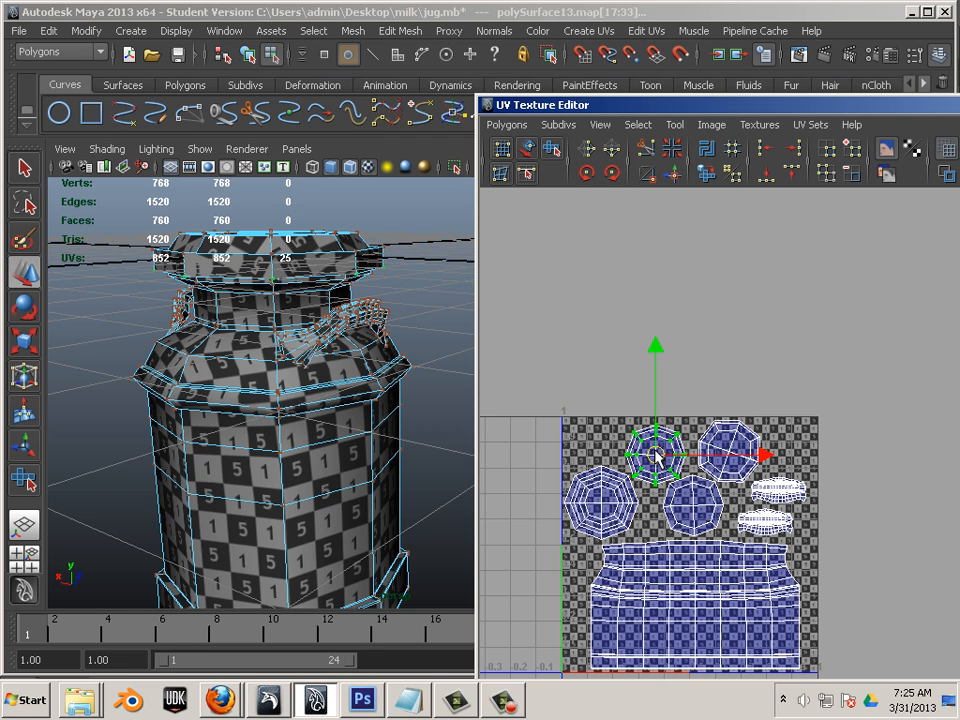
- Straighten the upper-right round UV shell by rotating its spokes upright, move it slightly right, and deselect it
click(690, 376)
drag(783, 430, 745, 439)
ctrl+right_drag(744, 438, 796, 411)
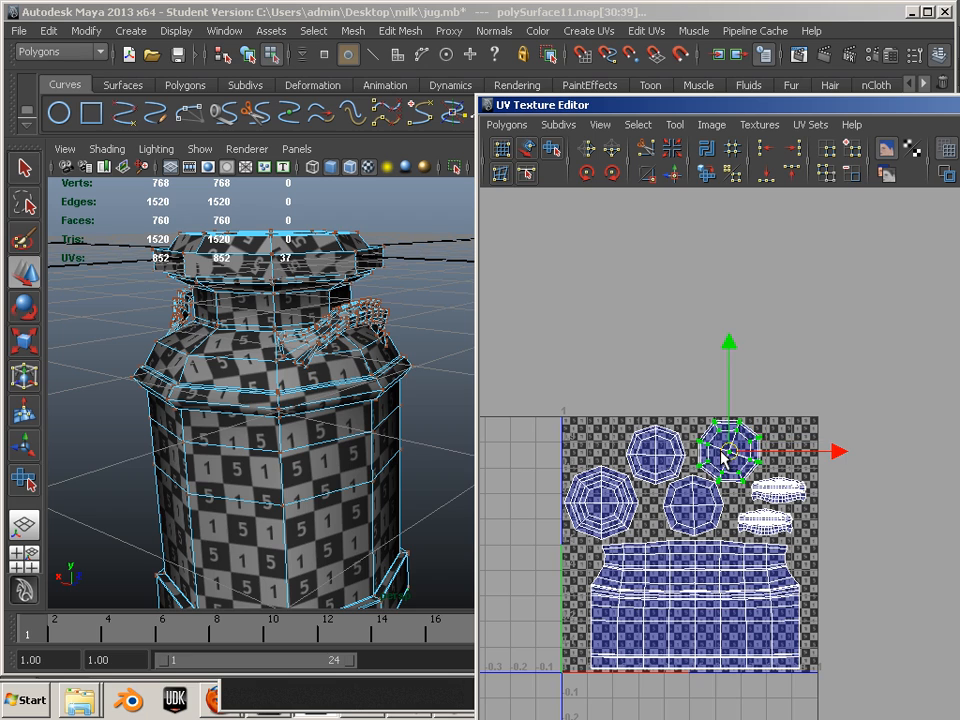
key(e)
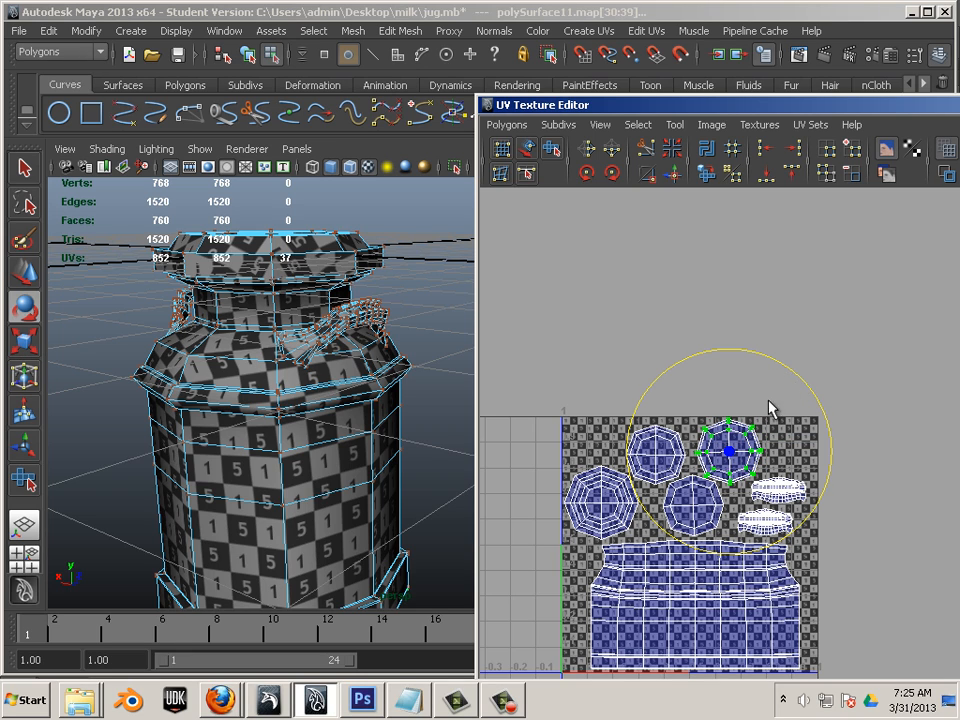
key(w)
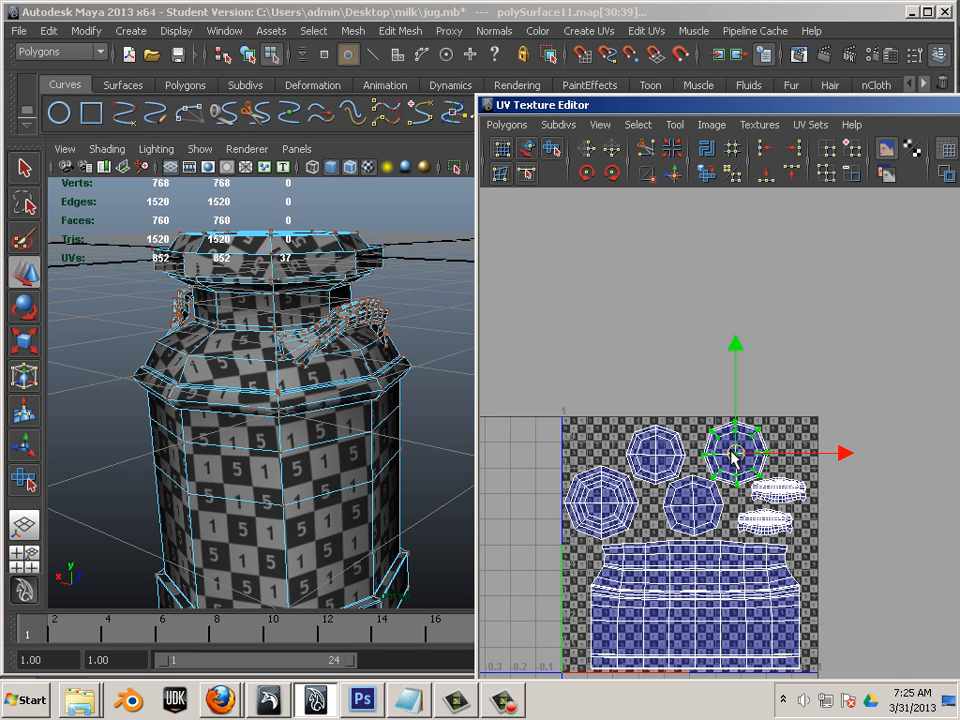
click(827, 586)
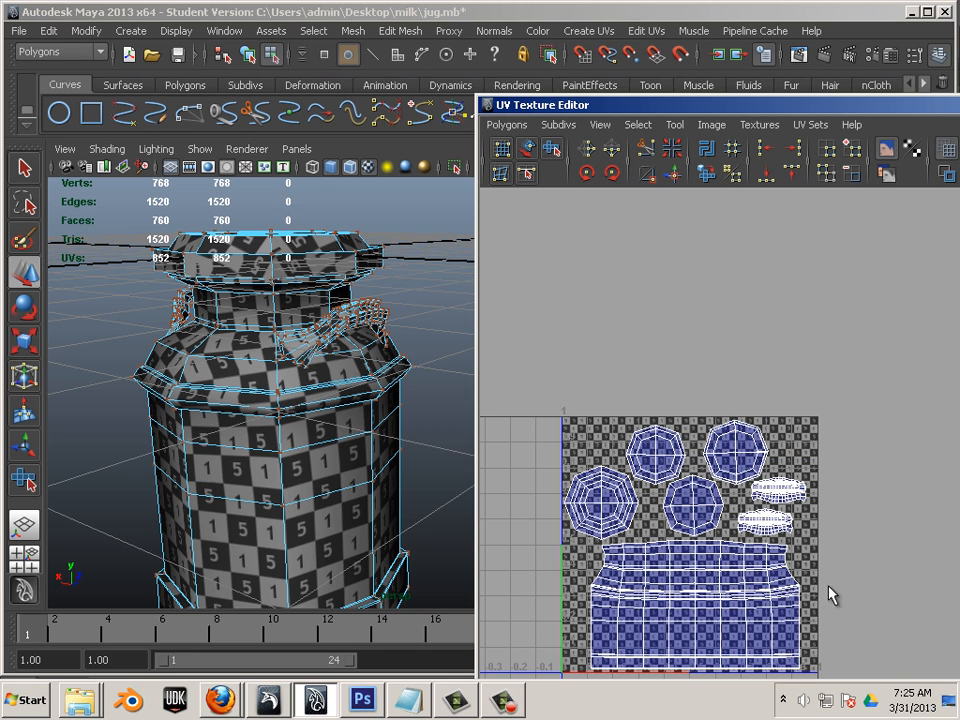
- Examine the spacing of the packed UV shells inside the texture square alongside the checkered jug model
alt+middle_drag(776, 540, 656, 563)
alt+right_drag(669, 540, 840, 621)
alt+middle_drag(700, 548, 937, 503)
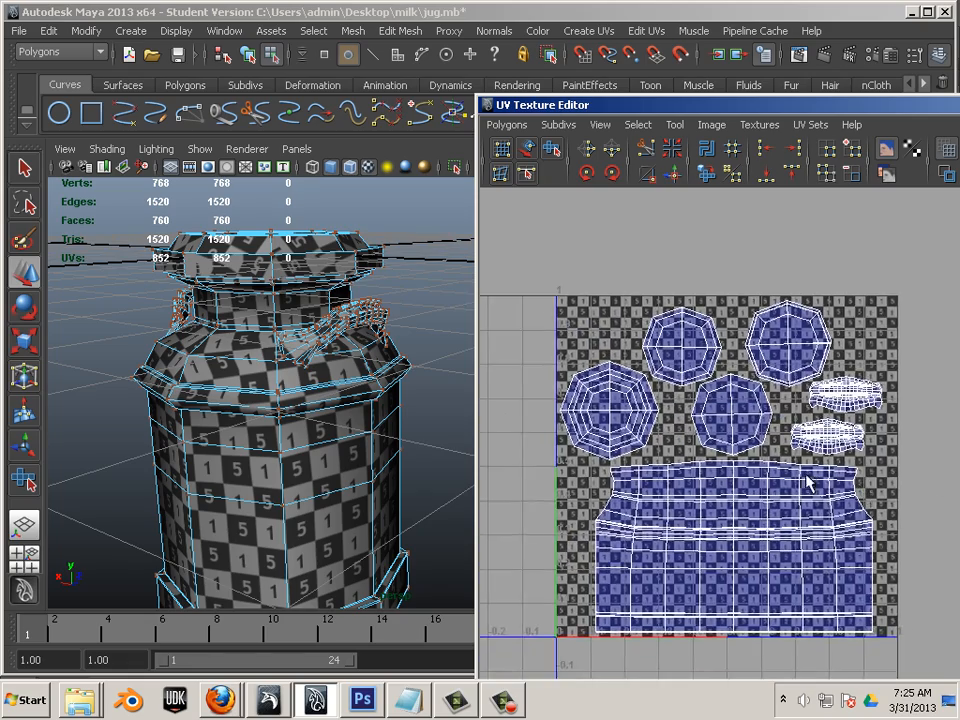
alt+middle_drag(807, 483, 696, 538)
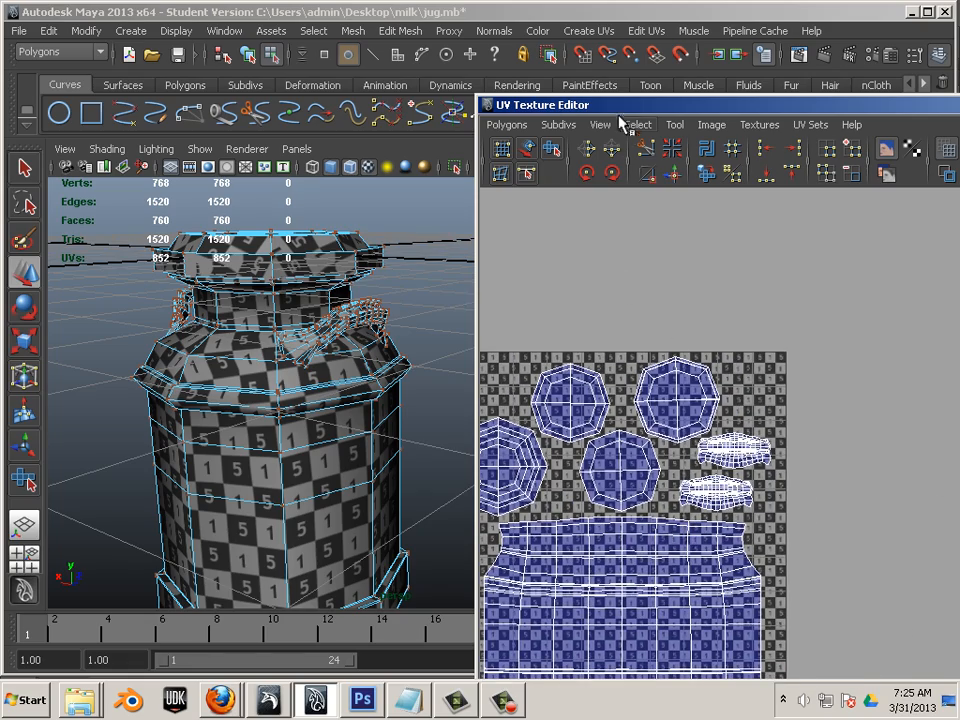
drag(712, 106, 804, 98)
alt+drag(500, 380, 392, 428)
drag(600, 97, 368, 94)
alt+right_drag(440, 480, 632, 551)
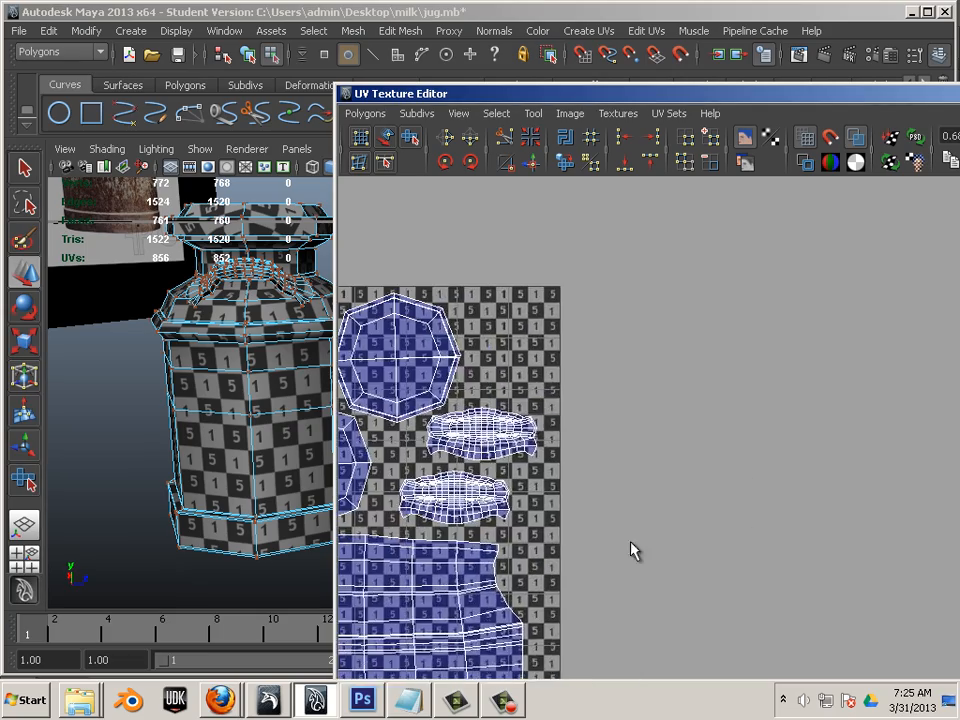
- Examine the two handle UV shells up close, then compare their size with the other shells in the whole layout
alt+middle_drag(403, 476, 615, 429)
alt+right_drag(615, 429, 925, 547)
alt+middle_drag(681, 454, 790, 535)
alt+right_drag(700, 530, 860, 588)
alt+middle_drag(663, 533, 683, 455)
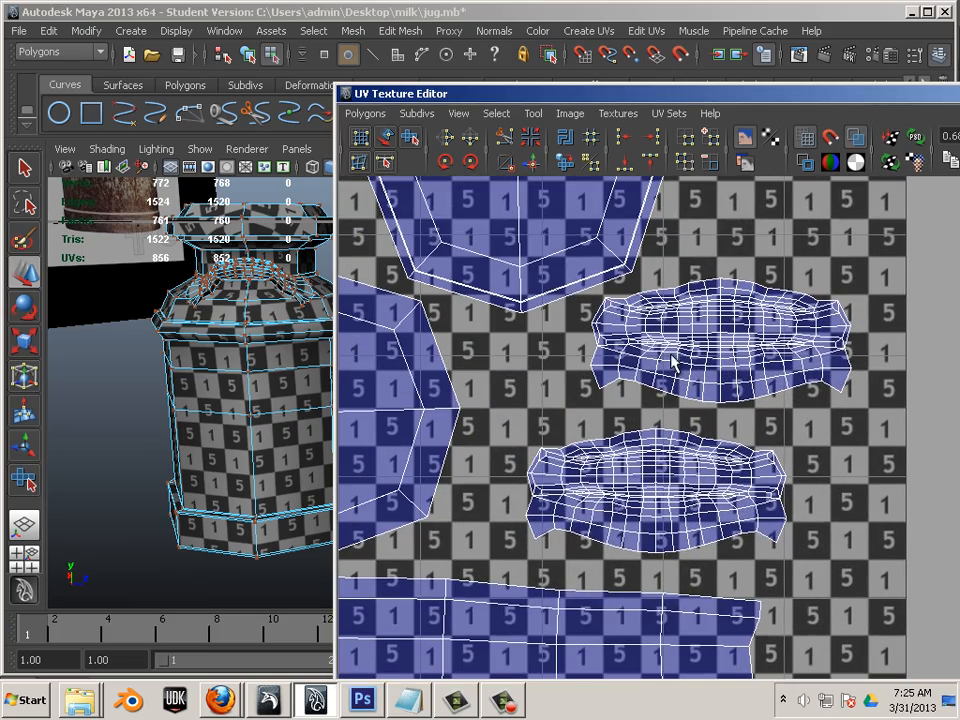
click(690, 383)
alt+right_drag(771, 444, 635, 474)
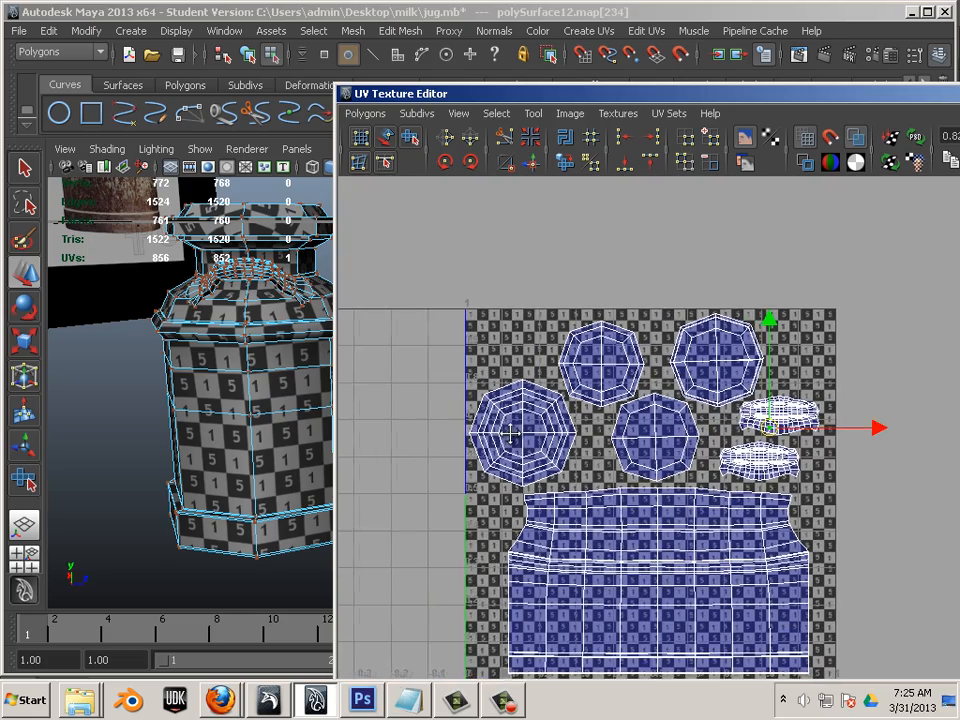
alt+middle_drag(510, 433, 515, 416)
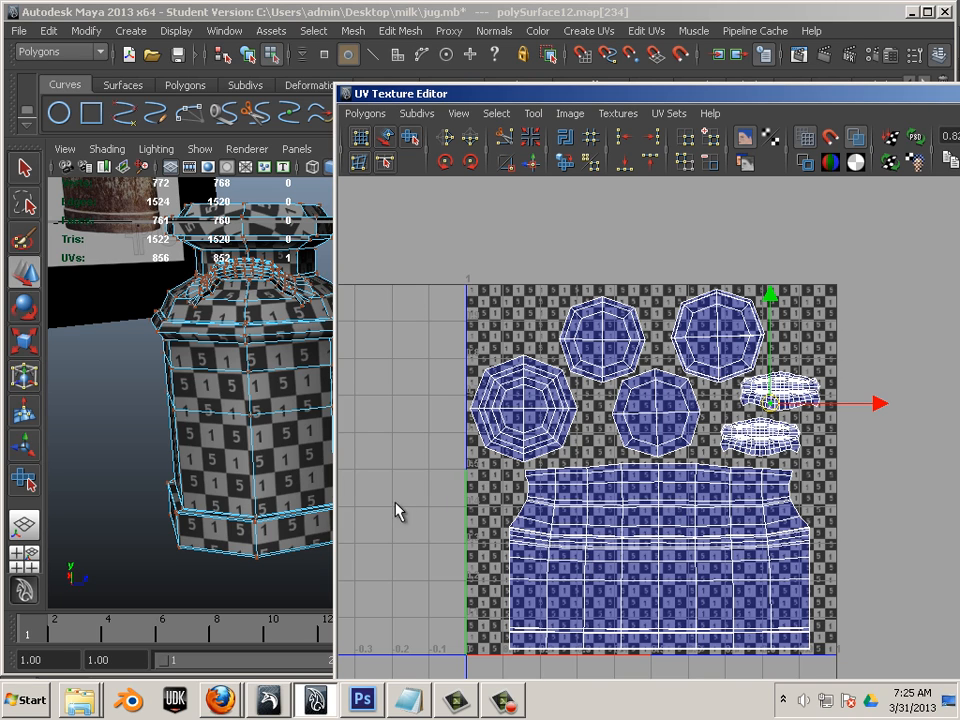
- Inspect the checker pattern on the jug's handle and shoulder up close, moving the UV Texture Editor aside for a wider model view
alt+drag(287, 333, 277, 393)
alt+right_drag(277, 393, 369, 437)
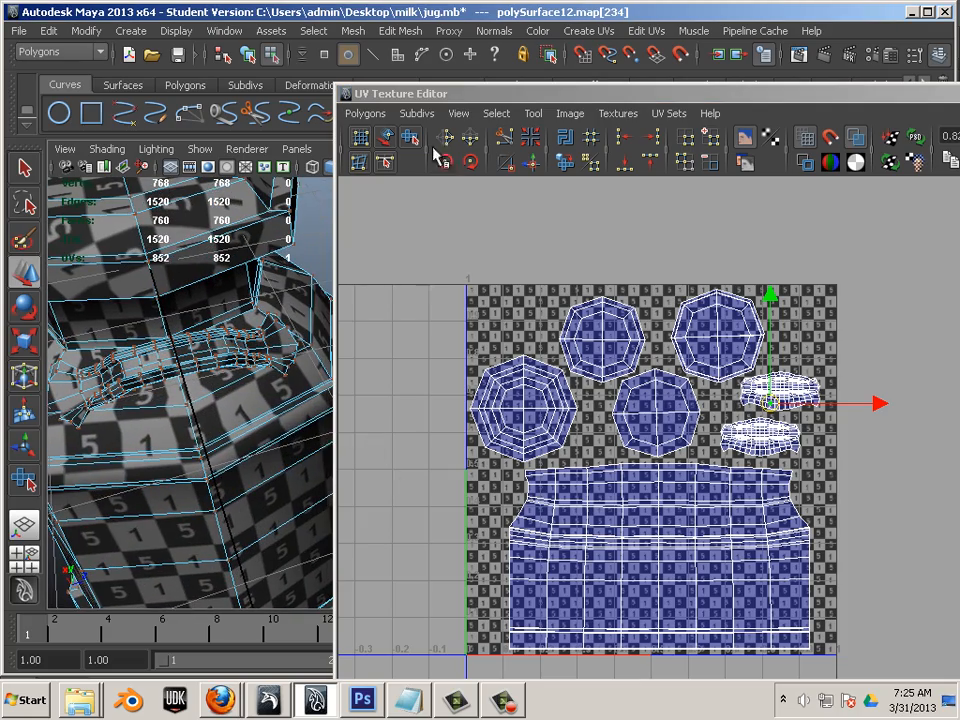
drag(670, 94, 926, 200)
alt+right_drag(372, 340, 262, 300)
alt+drag(262, 300, 346, 296)
alt+right_drag(346, 296, 439, 268)
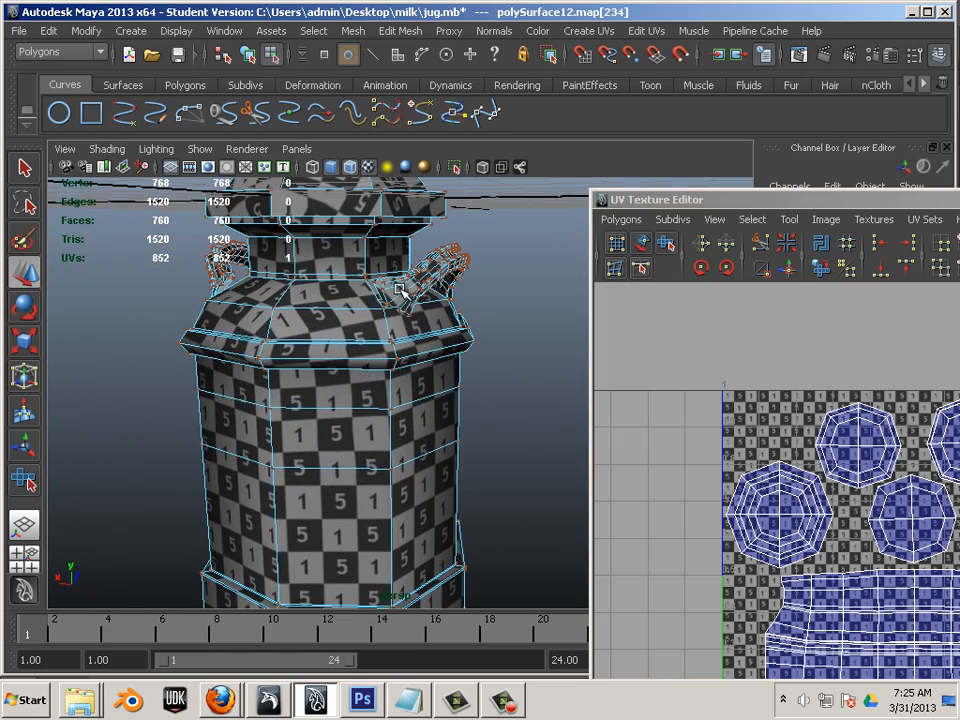
- Select both handle meshes as objects, check them around the jug, select just one handle, and clear the selection
click(448, 270)
alt+right_drag(460, 371, 372, 350)
alt+drag(372, 350, 446, 364)
shift+click(333, 312)
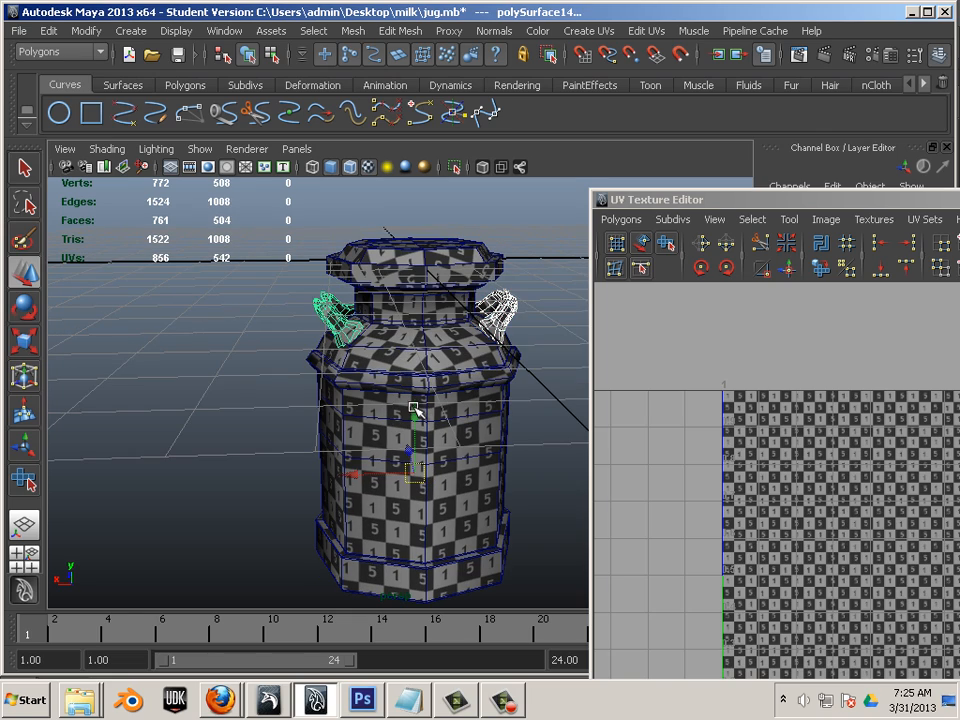
alt+right_drag(429, 392, 497, 399)
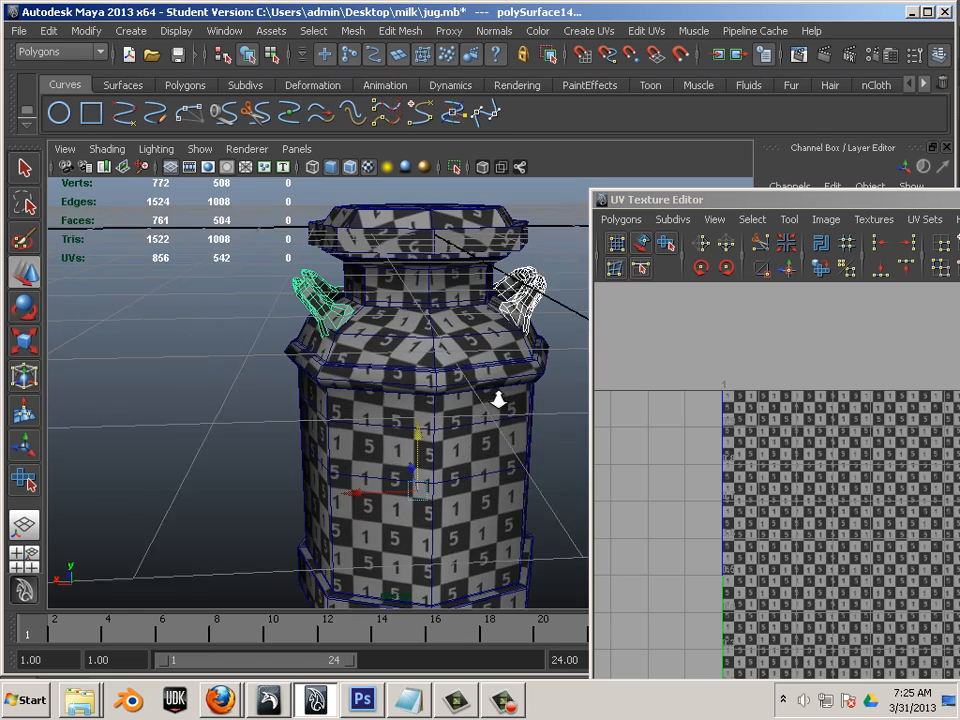
alt+middle_drag(497, 399, 407, 439)
alt+right_drag(407, 439, 415, 492)
click(440, 353)
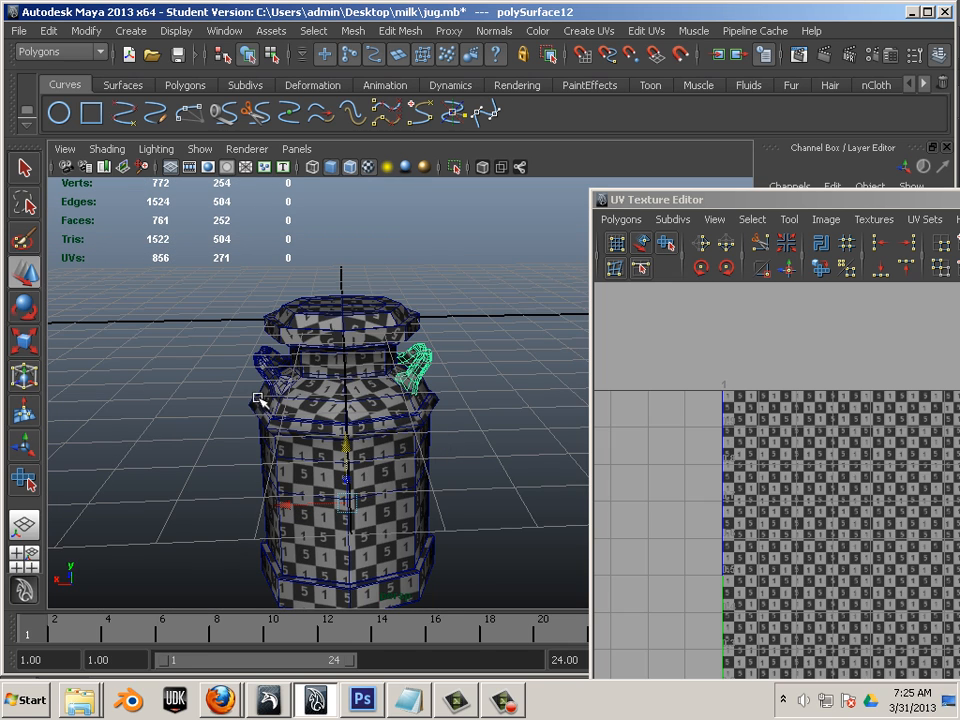
click(474, 465)
alt+drag(474, 465, 742, 488)
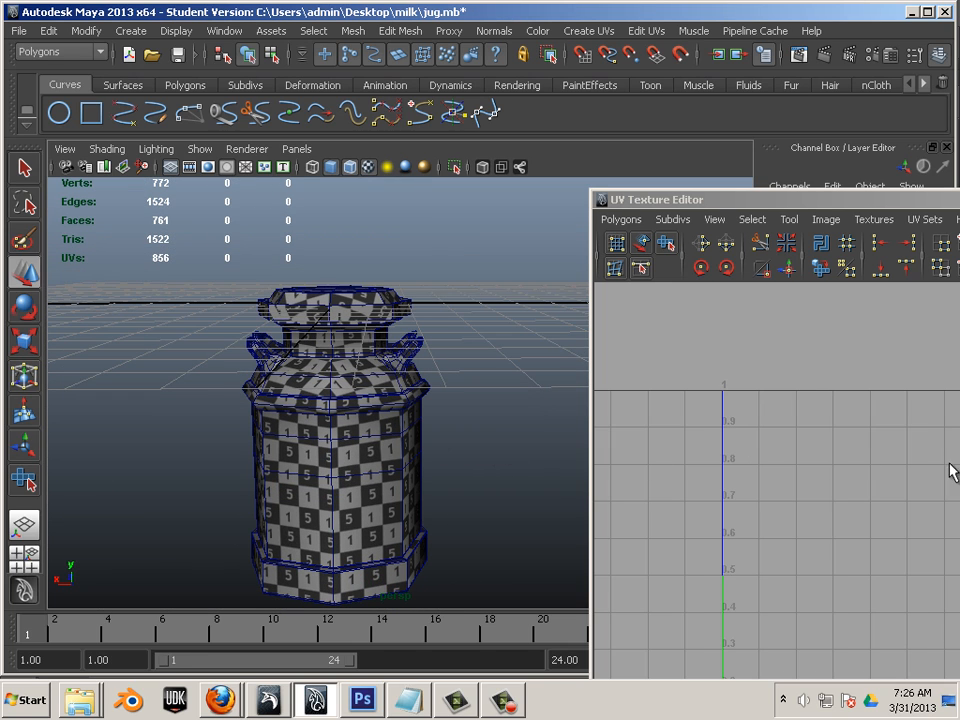